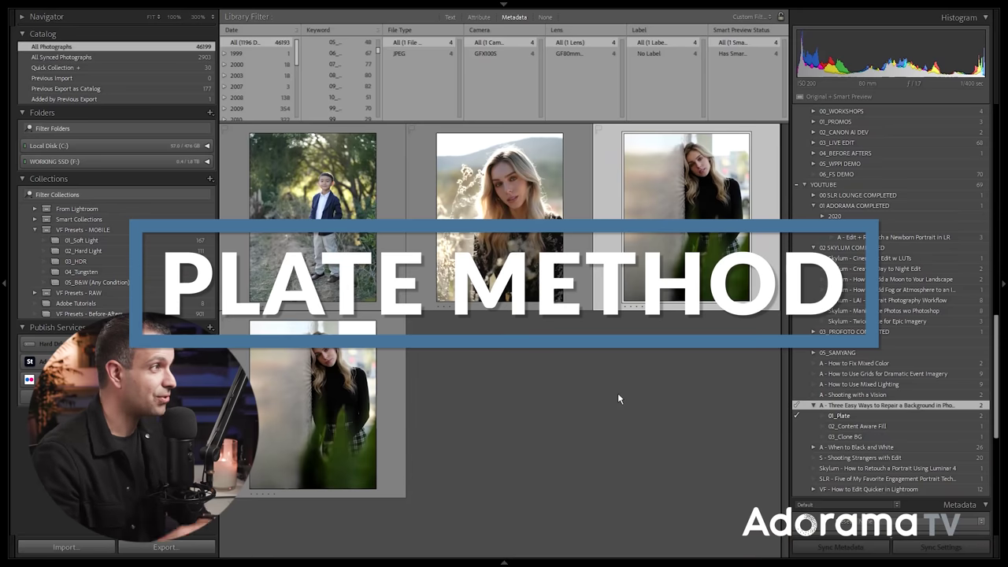
- Open the _DSF0143.JPG portrait for developing and compare it with the neighbouring _DSF0144.JPG shot, returning to the first
click(618, 393)
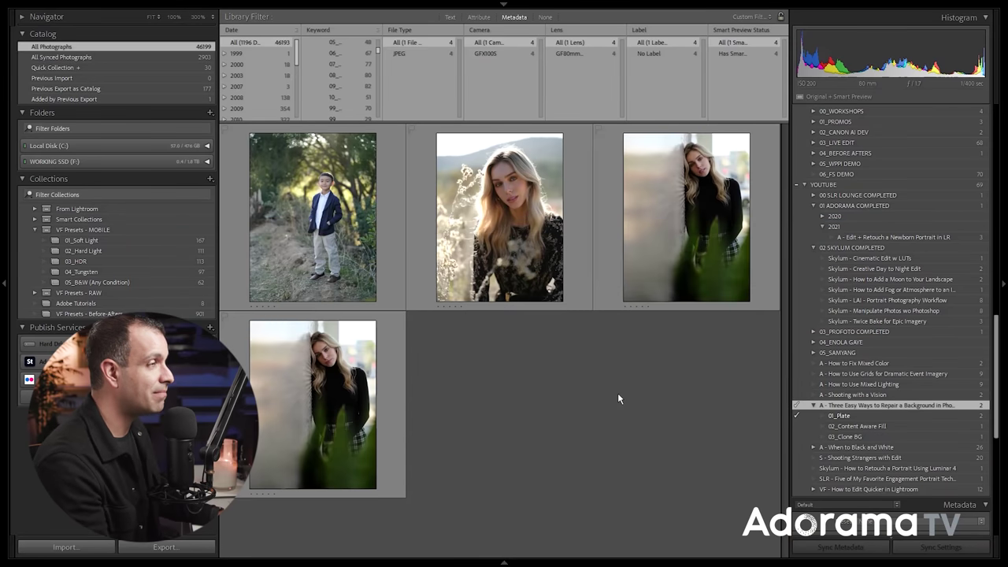
click(677, 282)
key(d)
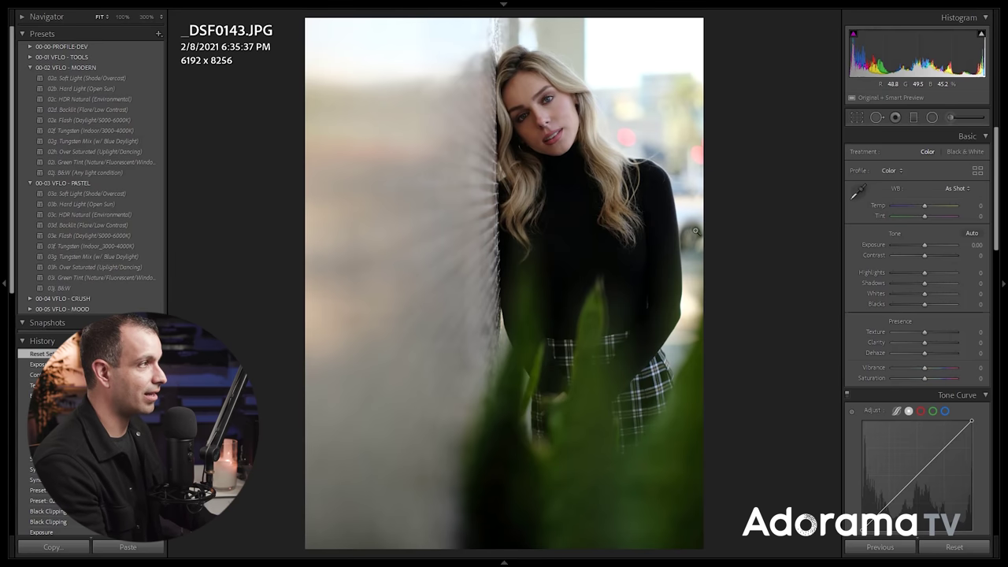
key(Right)
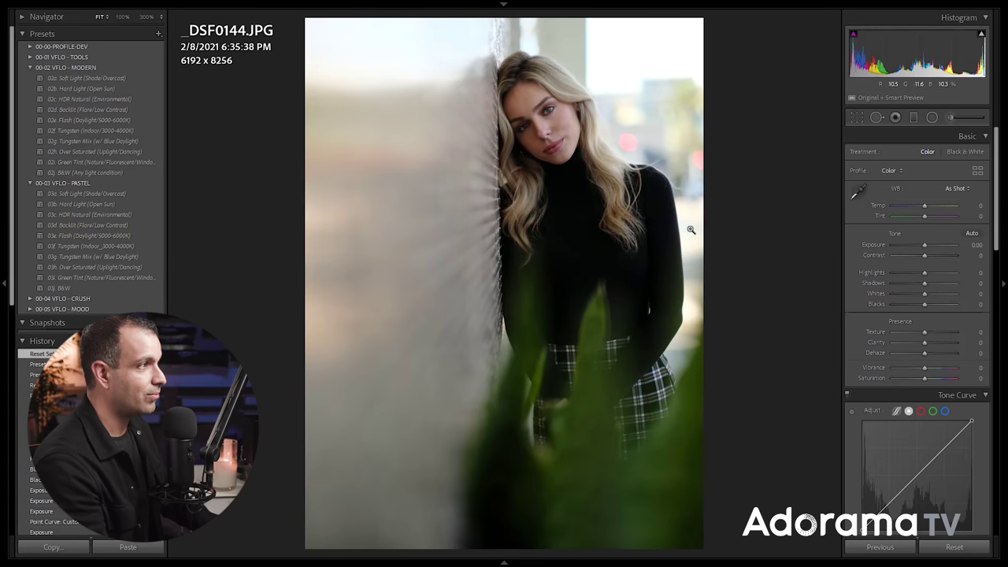
key(Left)
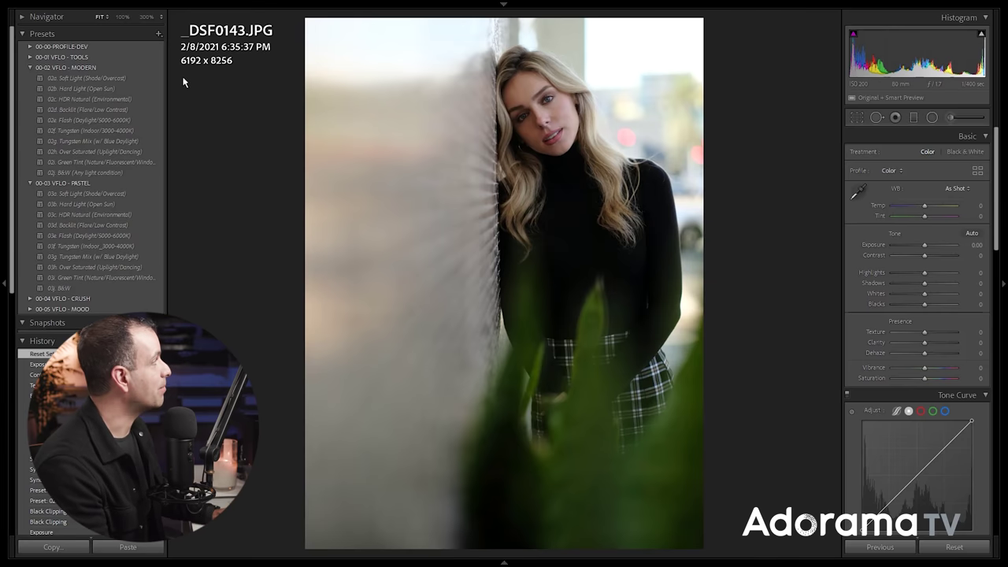
- Apply the VFLO Modern preset 02a Soft Light (Shade/Overcast) to _DSF0143.JPG and set the exposure to -0.20
click(133, 78)
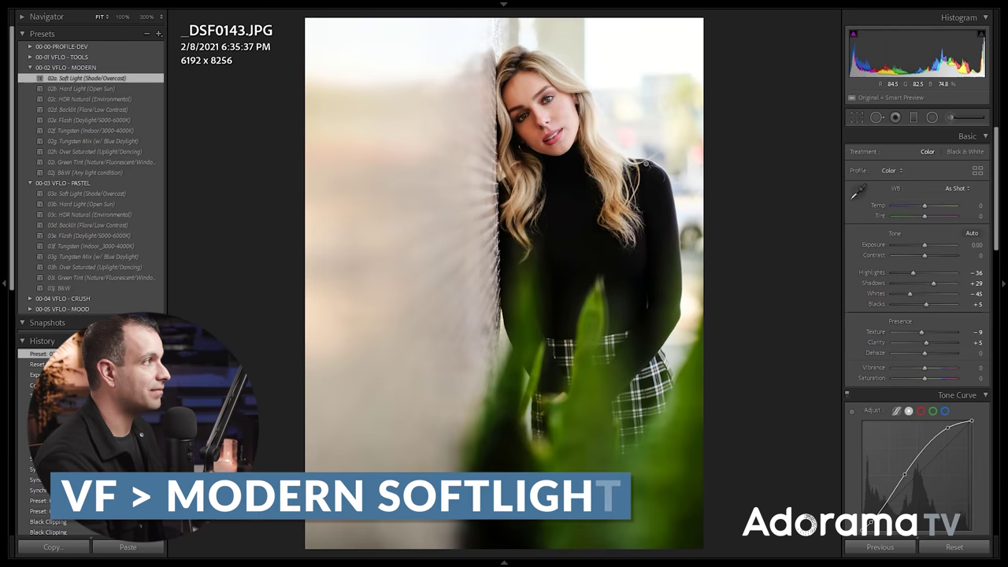
key(Down)
key(Down)
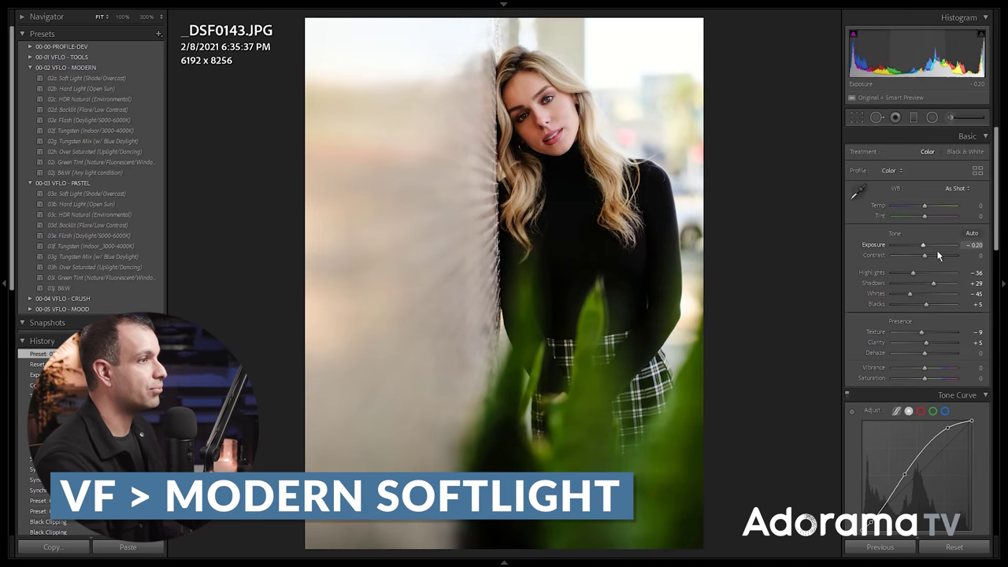
- Set the portrait's contrast to -10, tint to -5 and temperature to +2
key(Down)
key(Down)
key(Down)
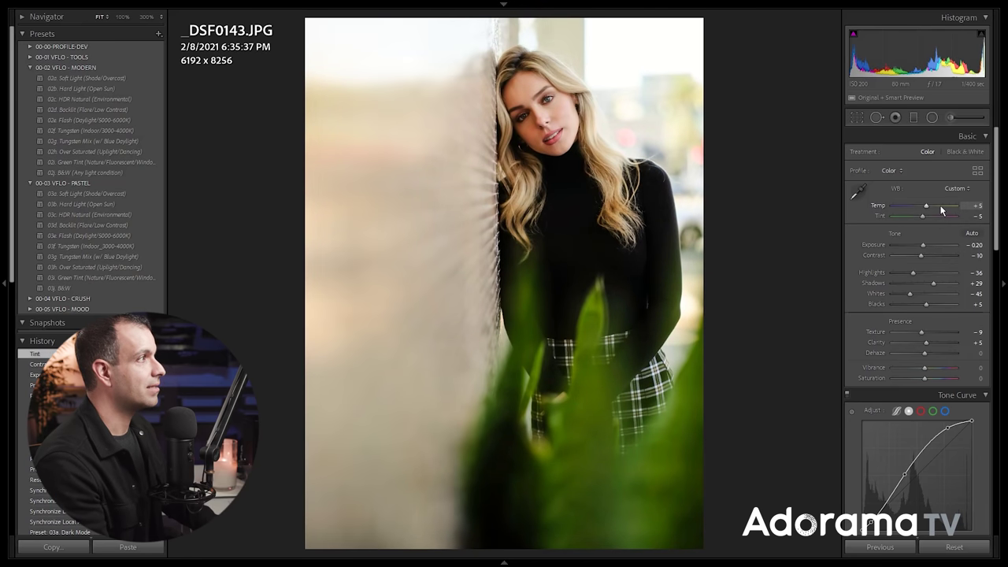
key(Up)
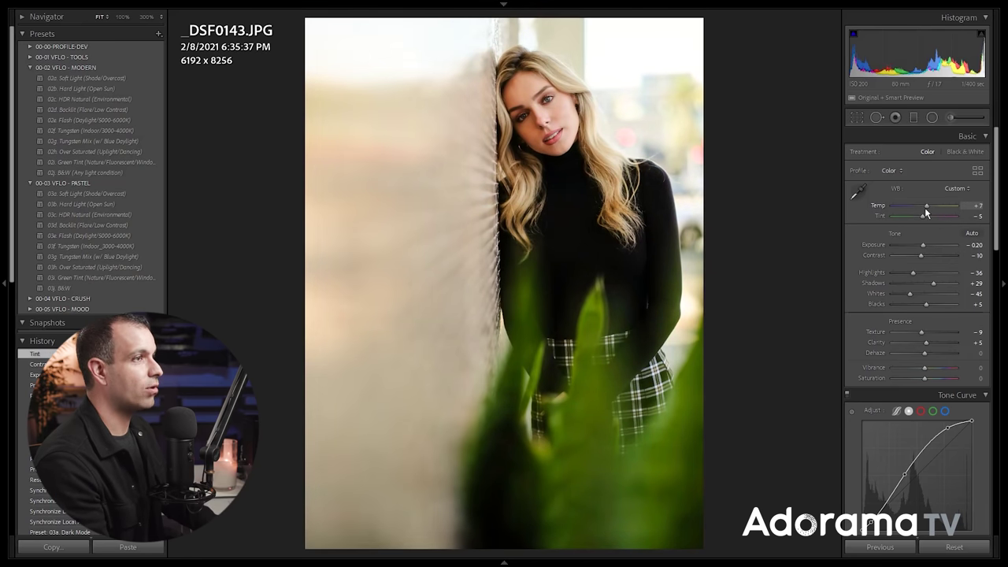
key(Tab)
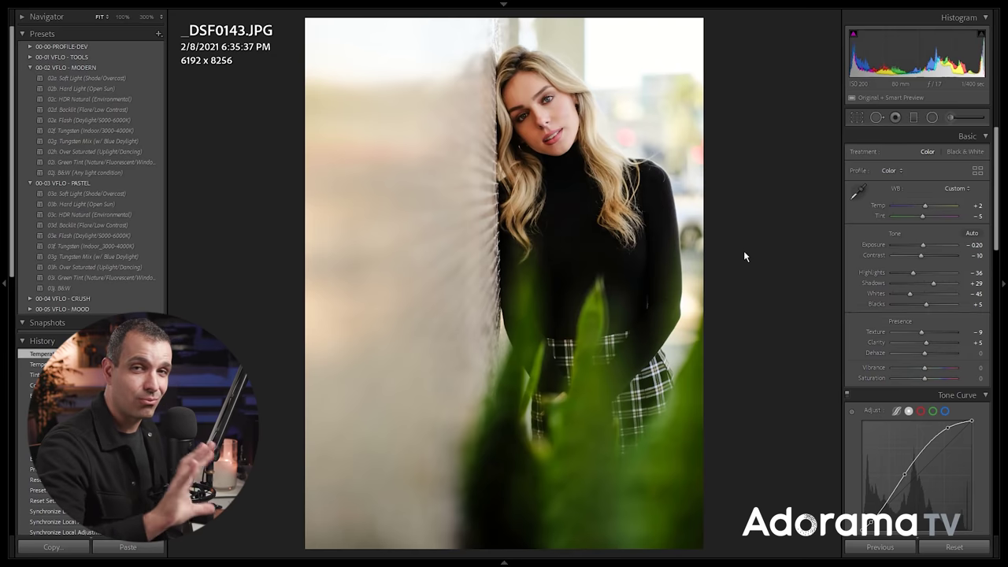
- Synchronize all develop settings from _DSF0143.JPG to _DSF0144.JPG and compare the two photos at full view
key(g)
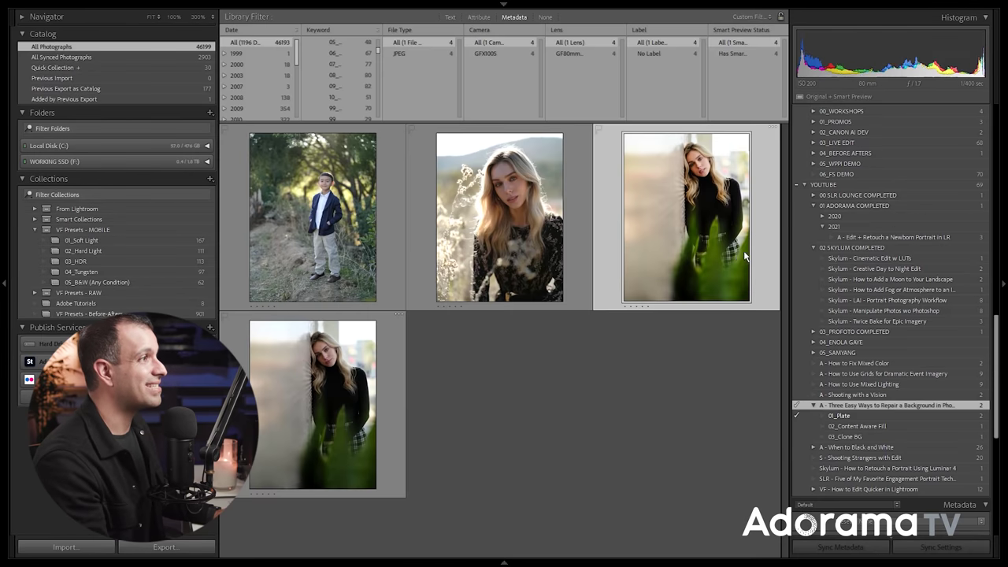
ctrl+click(301, 400)
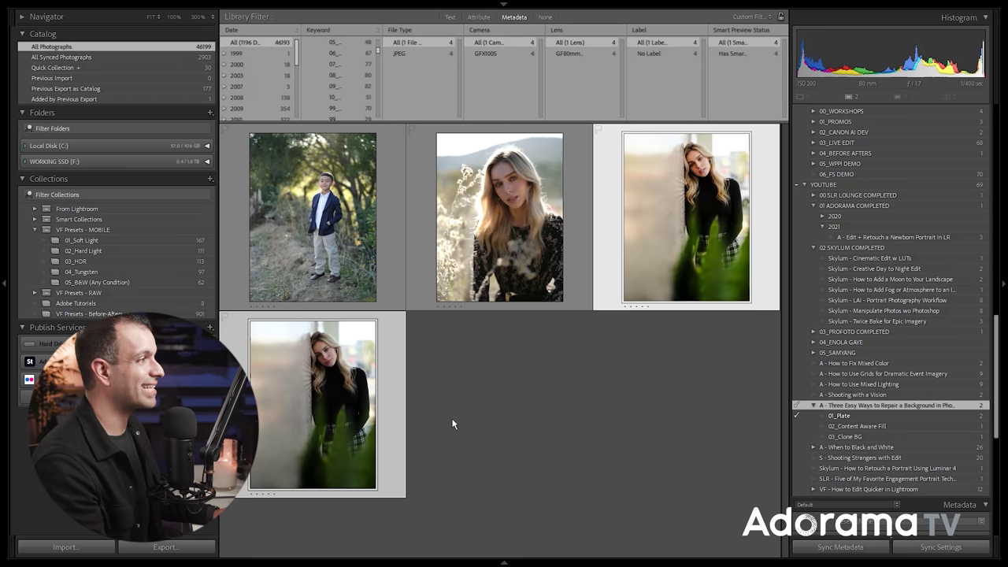
key(ctrl+shift+s)
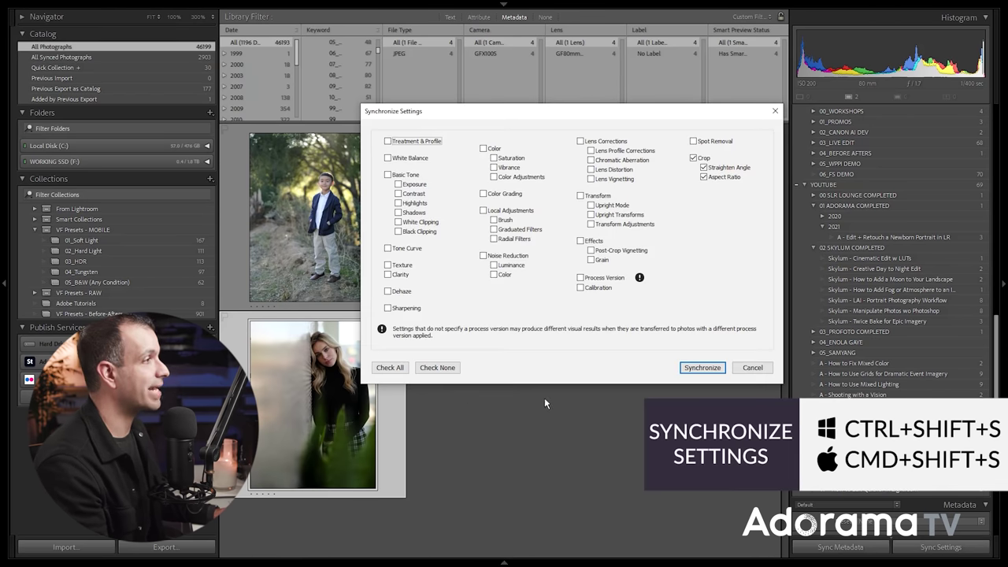
click(404, 376)
click(703, 366)
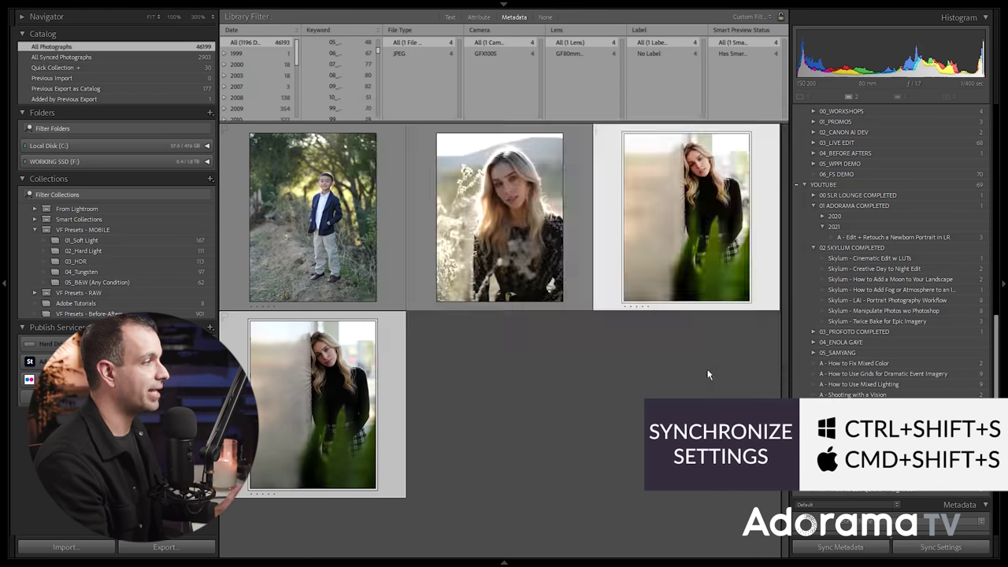
double_click(389, 394)
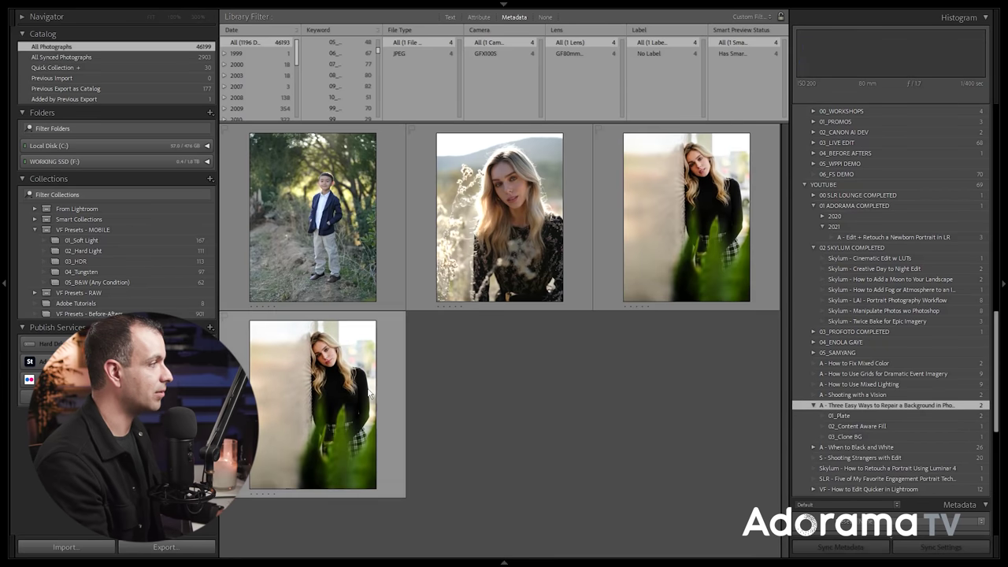
key(Left)
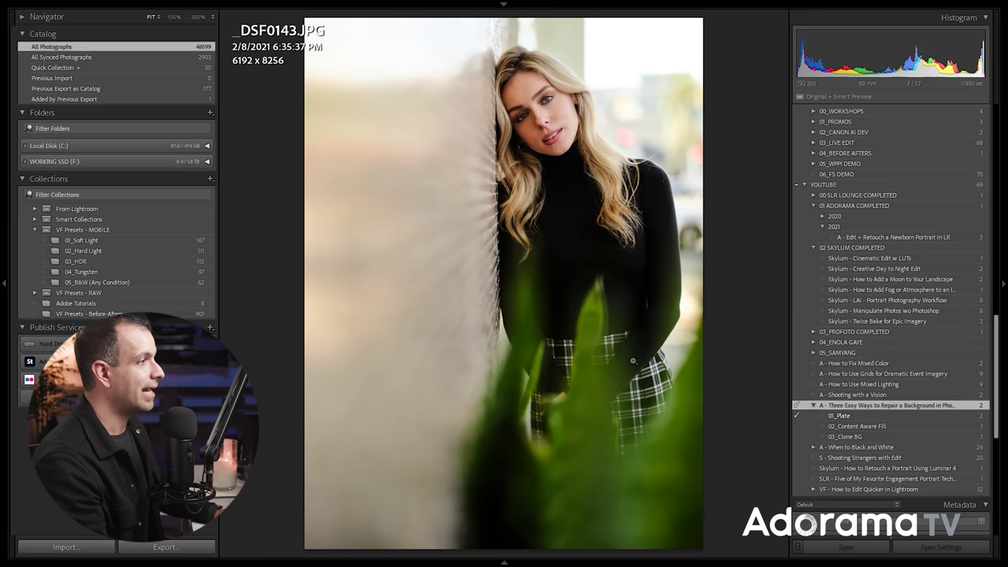
- Select both wall portraits in the photo grid and open them as layers of one document in Photoshop
key(g)
ctrl+click(374, 372)
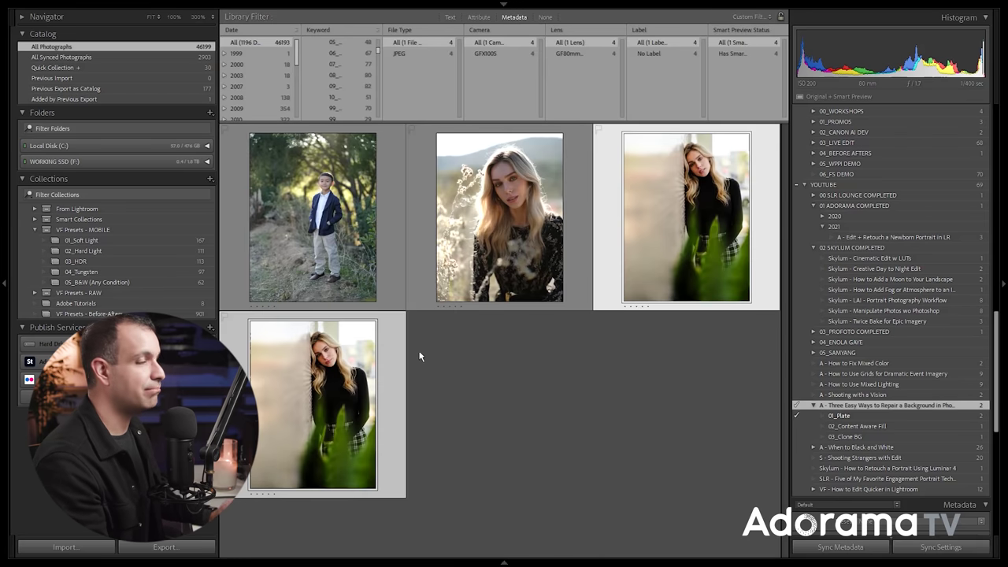
right_click(664, 236)
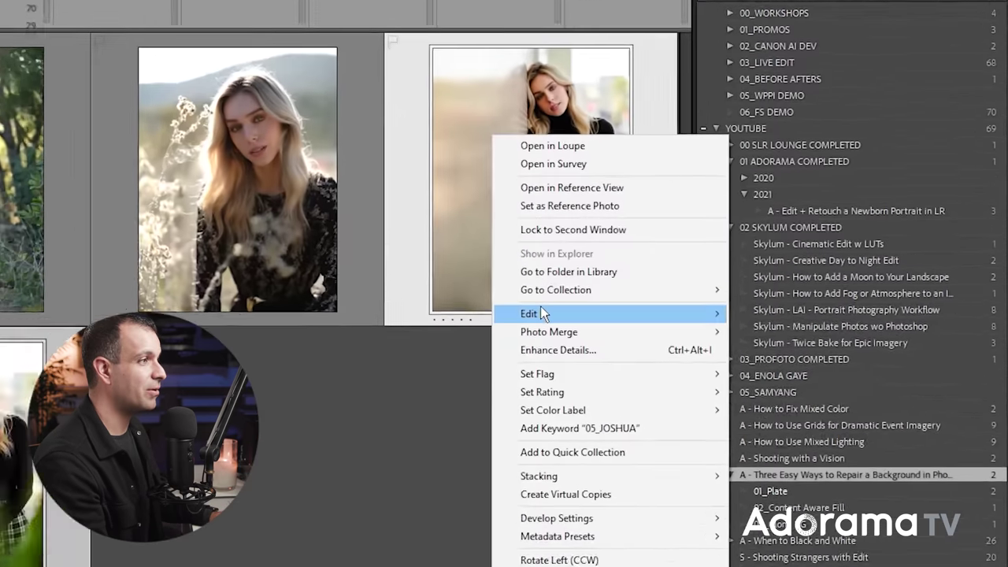
mouse_move(755, 305)
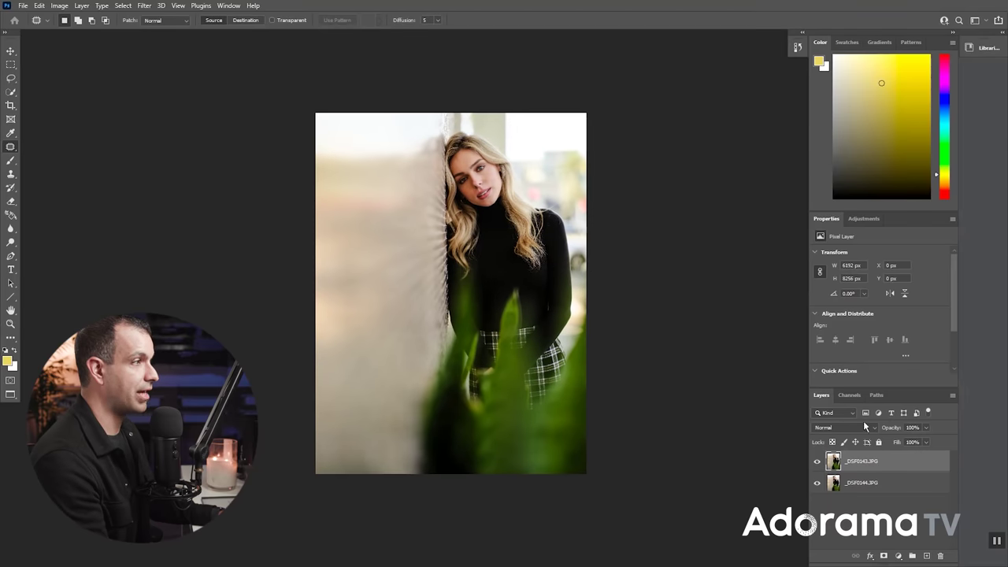
- Move the _DSF0144.JPG layer above _DSF0143.JPG and lower its opacity to 57%
click(847, 483)
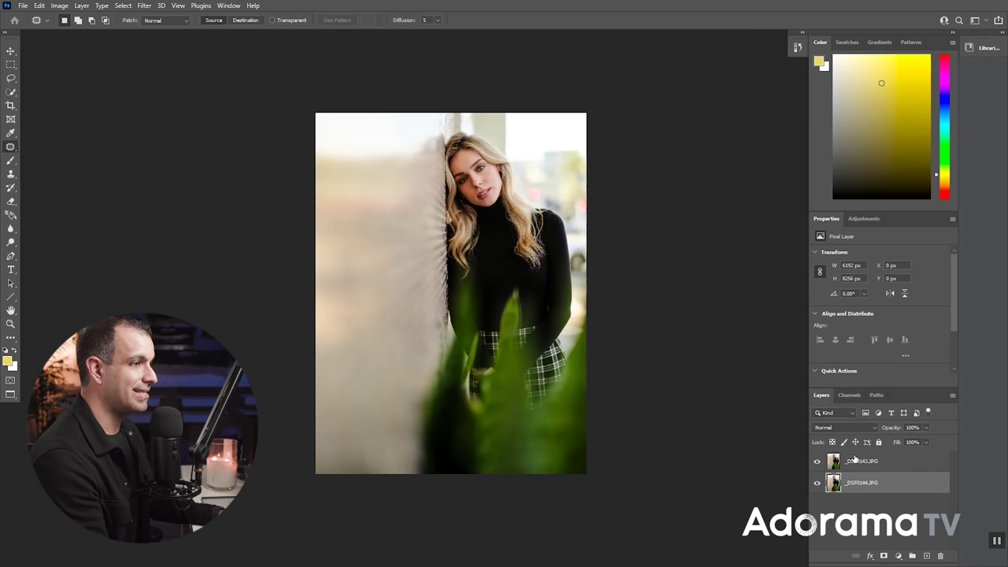
drag(850, 484, 853, 460)
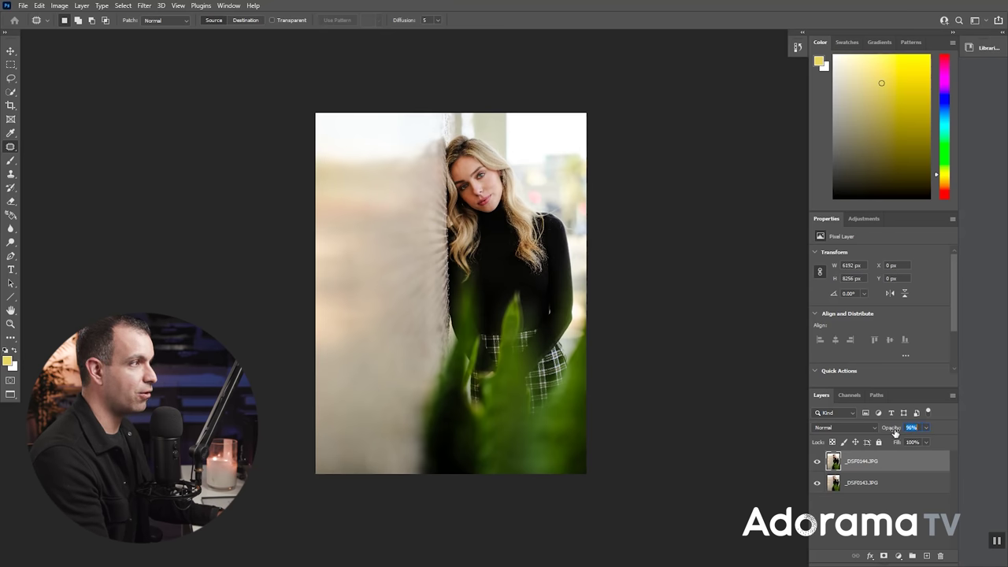
key(Return)
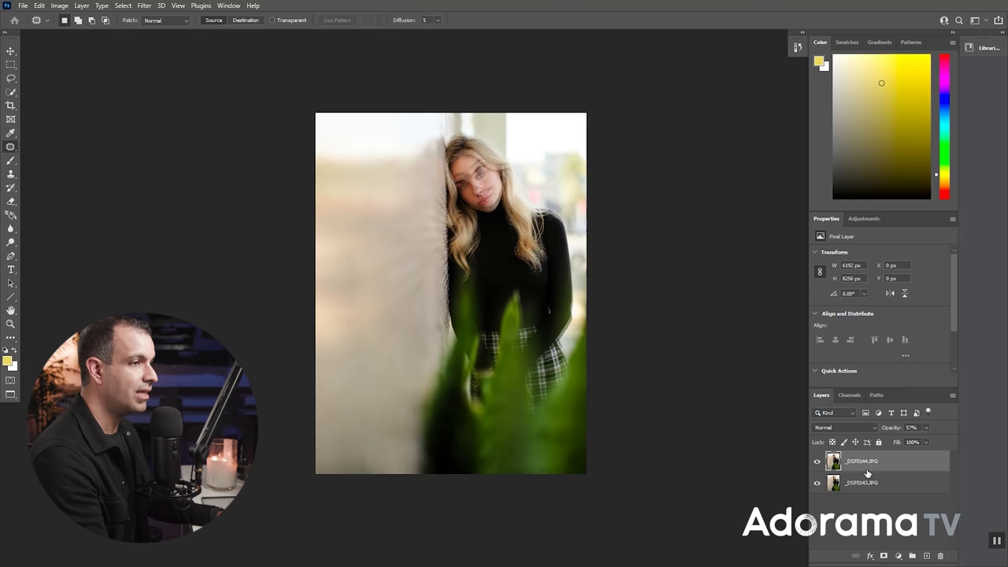
- Align the _DSF0144.JPG layer with the photo beneath by moving it to X -23 px, Y -54 px, and restore its opacity to 100%
key(v)
drag(581, 290, 560, 271)
scroll(603, 252, up, 4)
scroll(574, 260, up, 2)
key(Right)
key(Right)
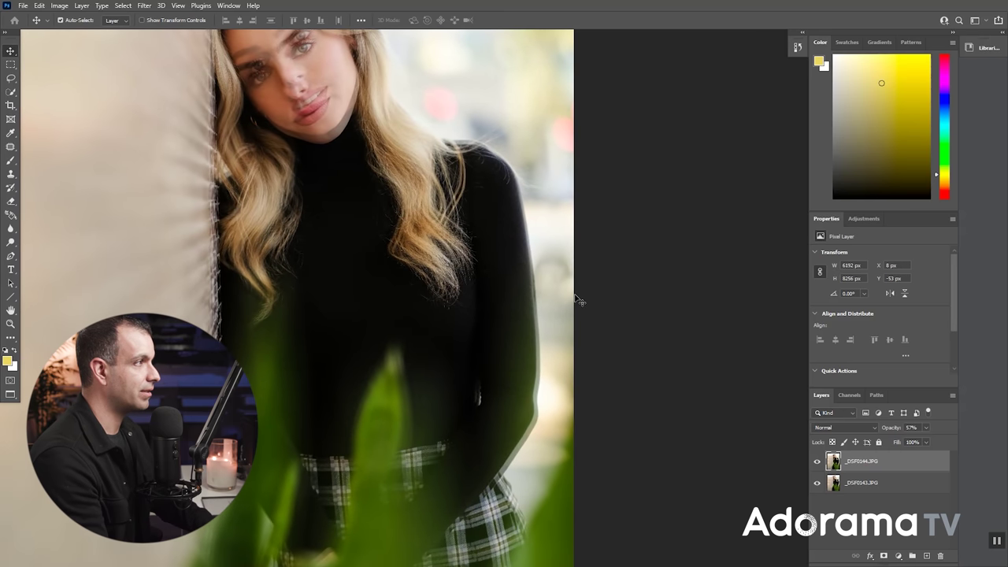
key(shift+Left)
key(Left)
key(Left)
key(Left)
key(Left)
key(Left)
key(Left)
key(Left)
key(Left)
key(Left)
key(Left)
key(Left)
key(Left)
key(Left)
key(Left)
key(Left)
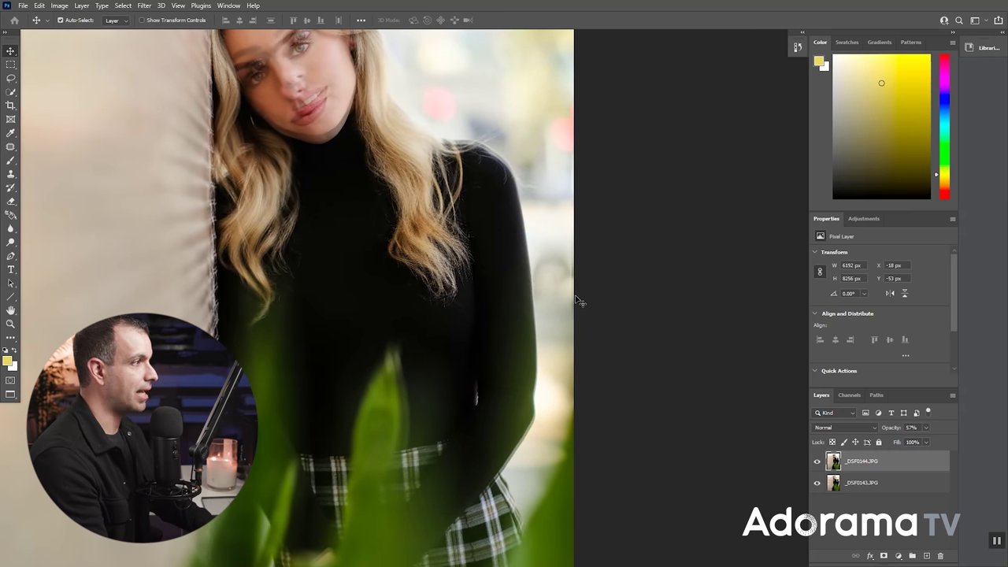
key(Up)
key(Up)
key(Up)
key(Up)
key(Up)
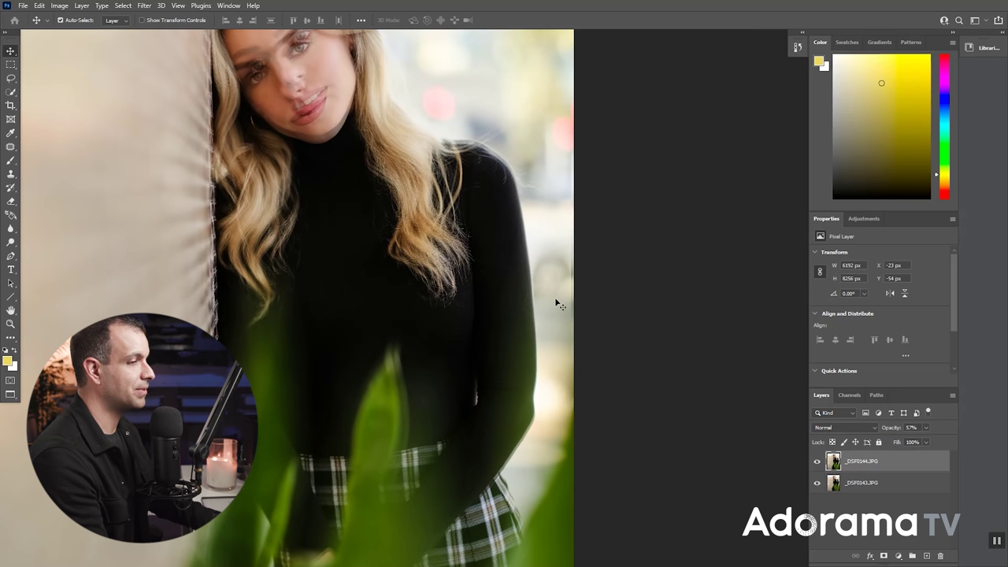
key(Return)
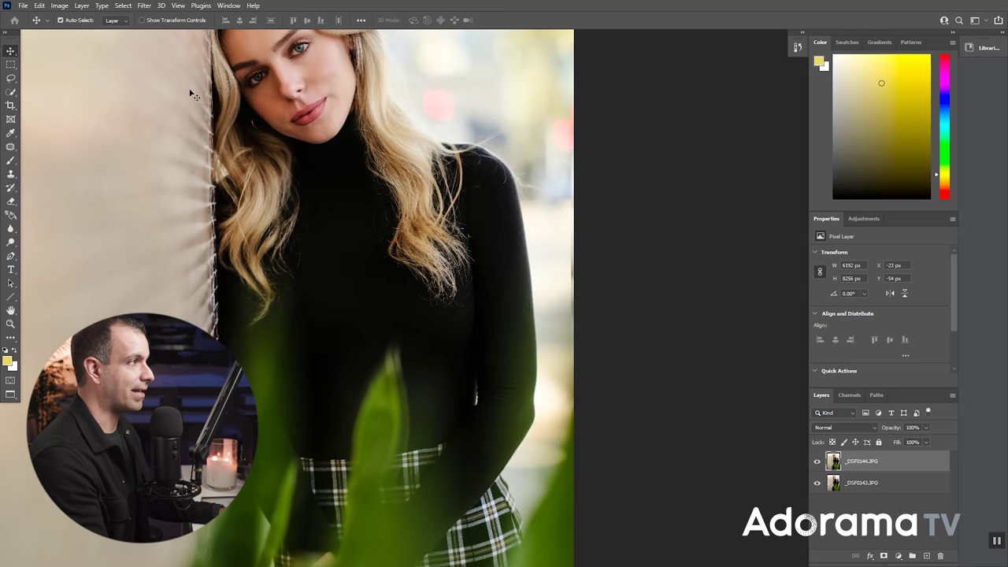
- Add a black layer mask hiding the _DSF0144.JPG layer and ready the Brush tool with white as foreground color
key(ctrl+minus)
key(ctrl+minus)
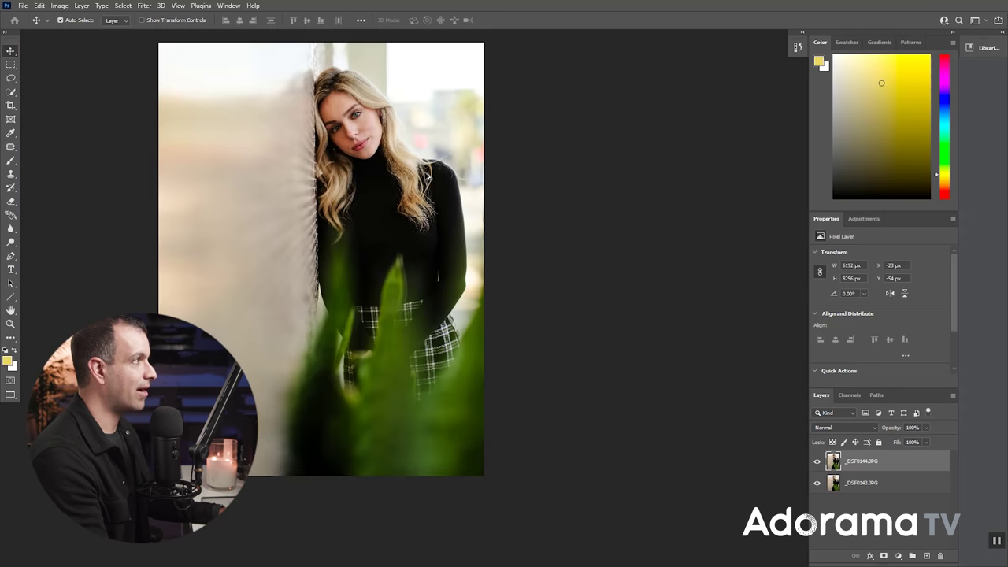
alt+click(883, 556)
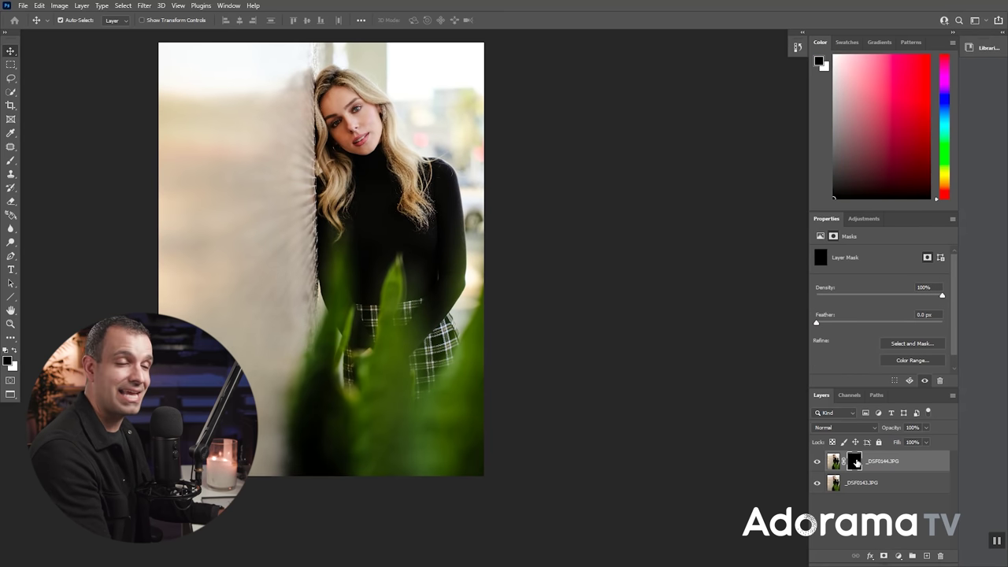
key(b)
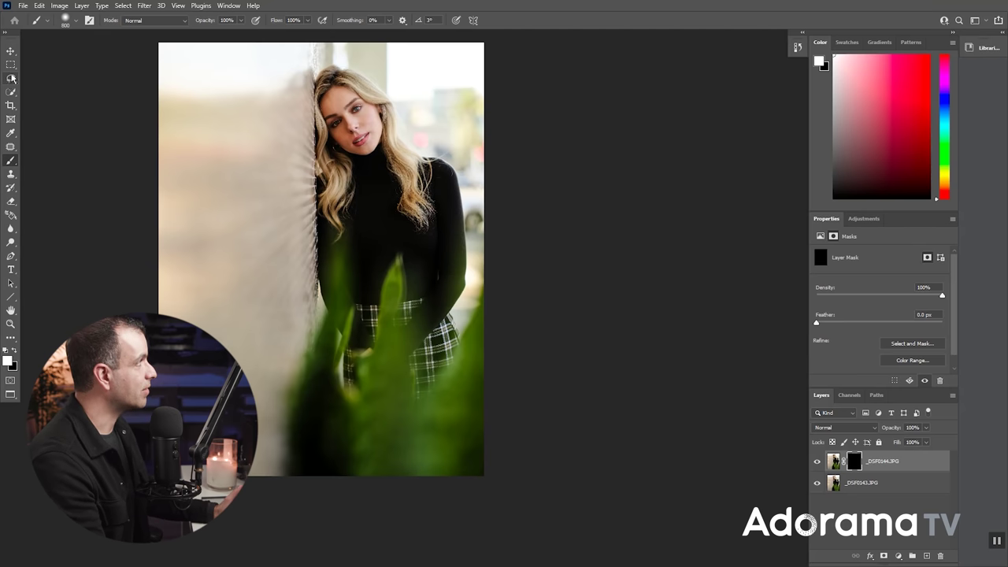
- Draw a Lasso selection around the blurred car between the woman's arm and the photo's edge
click(11, 78)
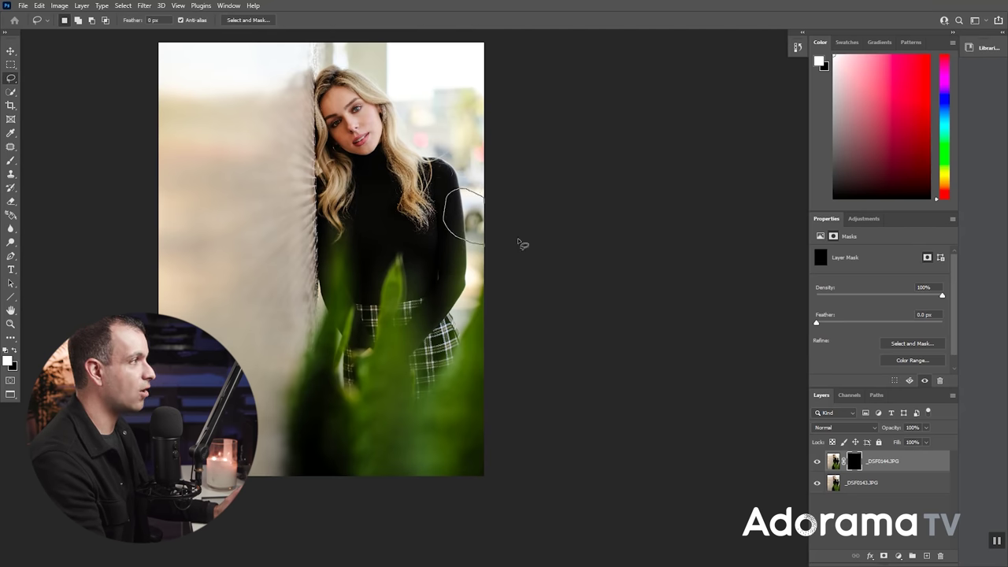
drag(520, 242, 522, 246)
- Try a Content-Aware fill of the selected area on the image of the _DSF0144.JPG layer
click(833, 461)
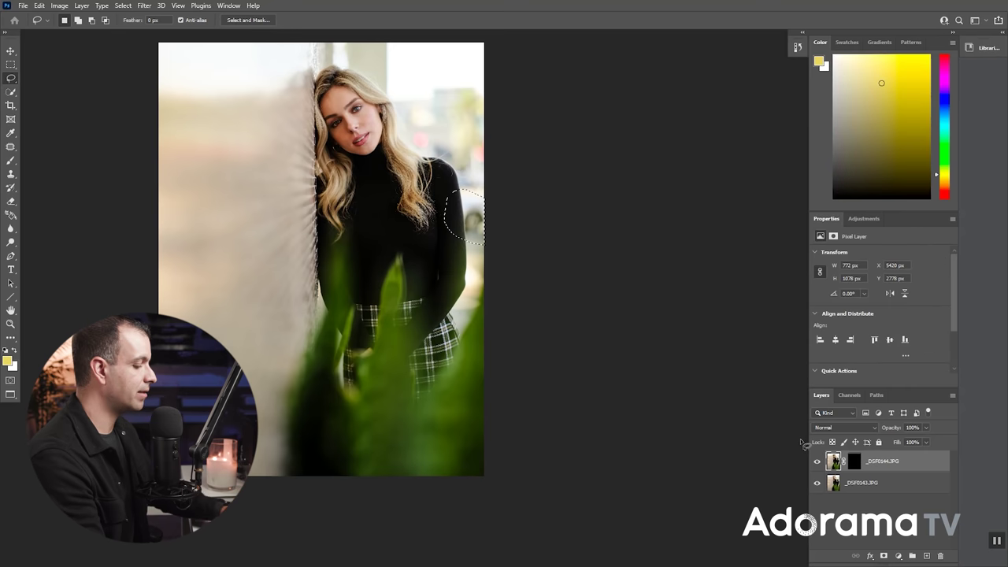
key(shift+F5)
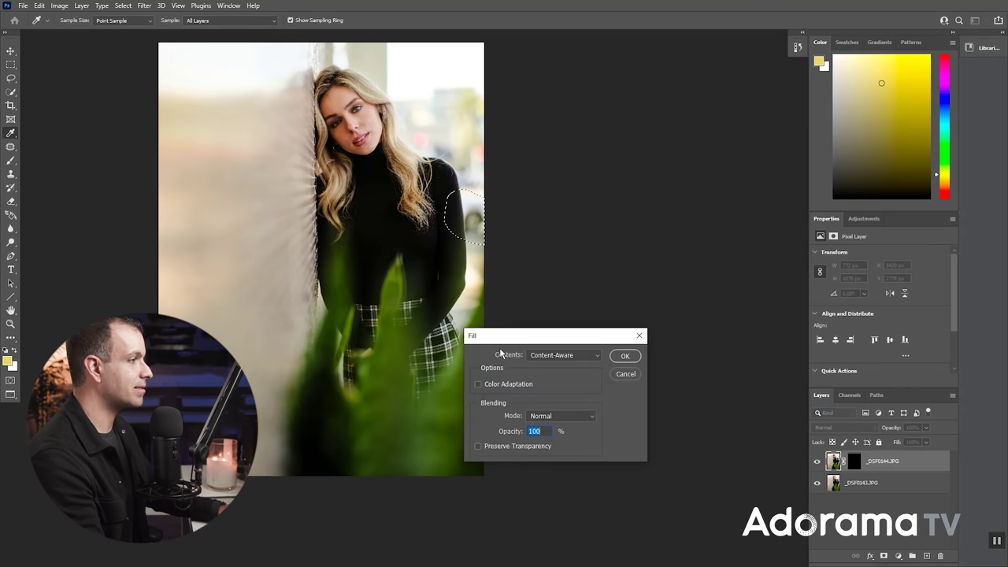
click(618, 356)
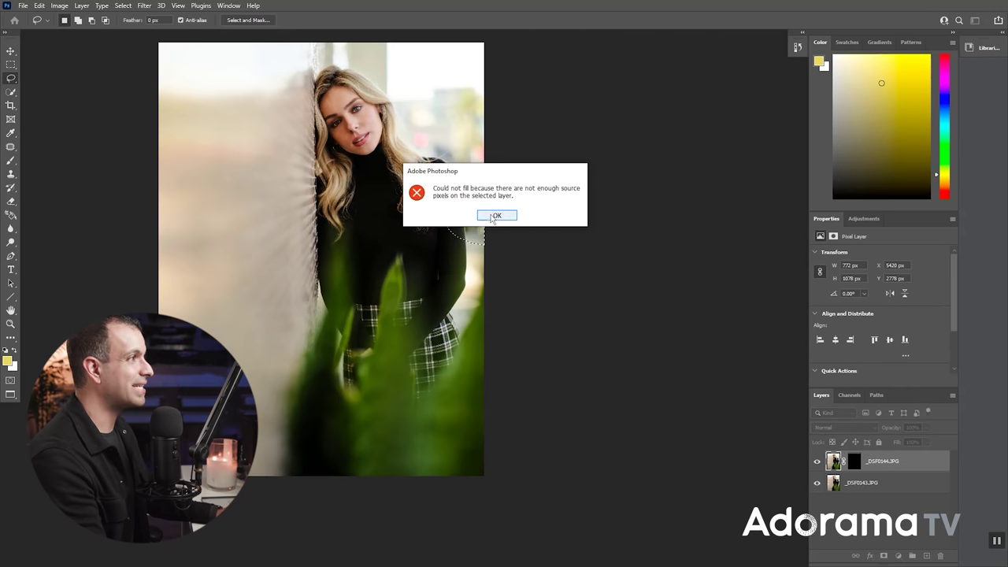
click(495, 216)
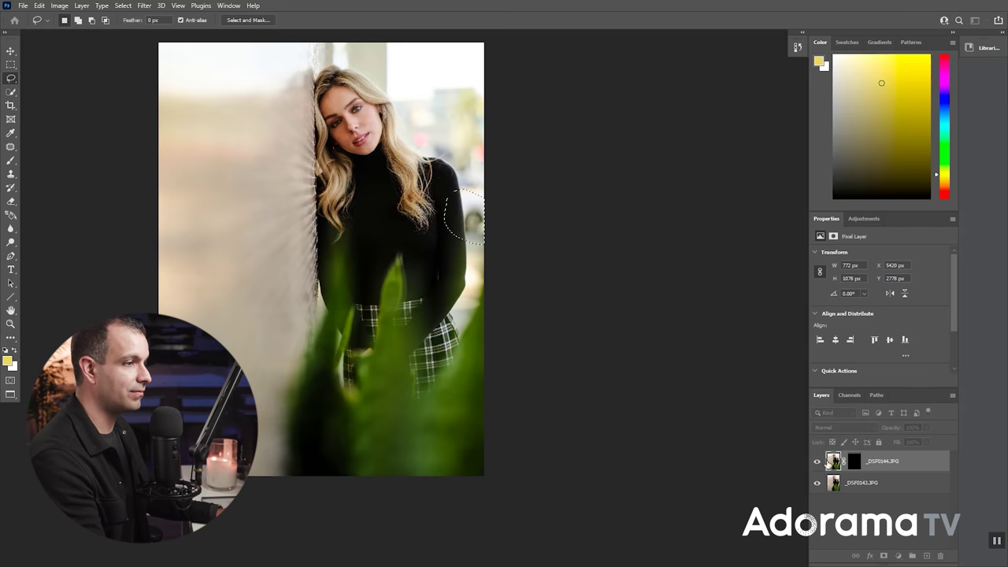
- Hide the _DSF0144.JPG layer and fill the selected area on the _DSF0143.JPG layer with Content-Aware
click(818, 462)
click(835, 480)
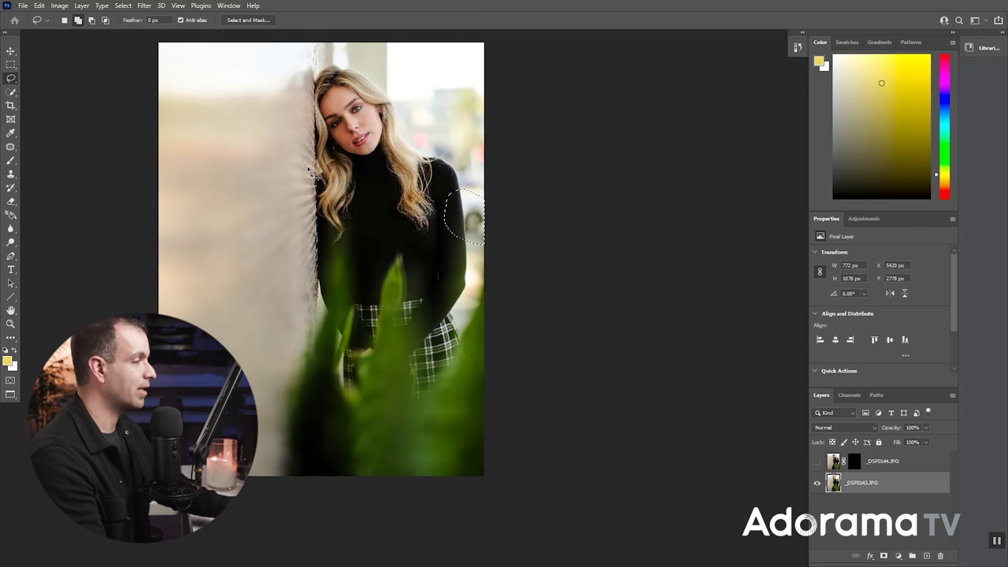
key(shift+F5)
click(625, 356)
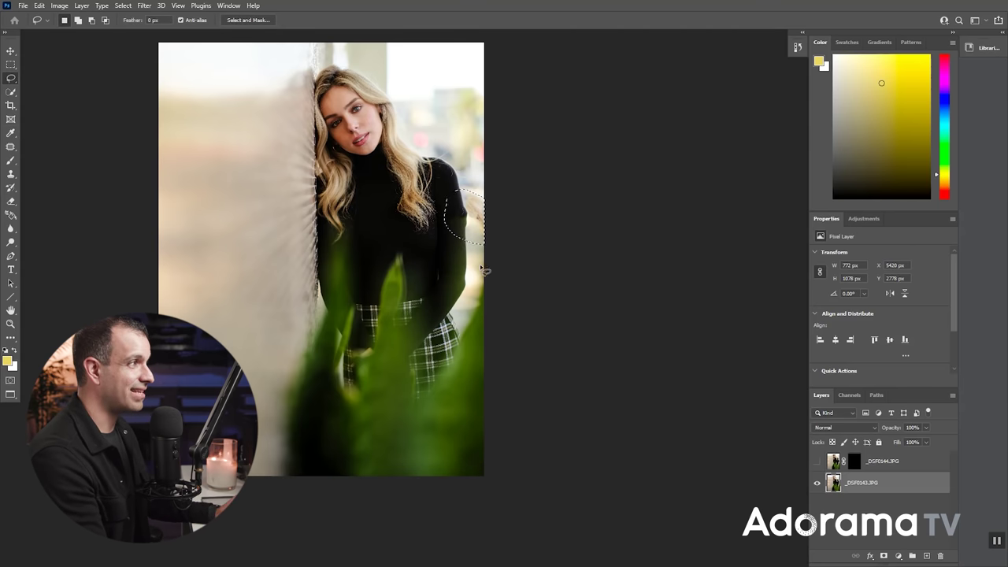
- Deselect the area and paint white on the _DSF0144.JPG layer's mask to cover the blurred car beside the woman's arm
key(ctrl+d)
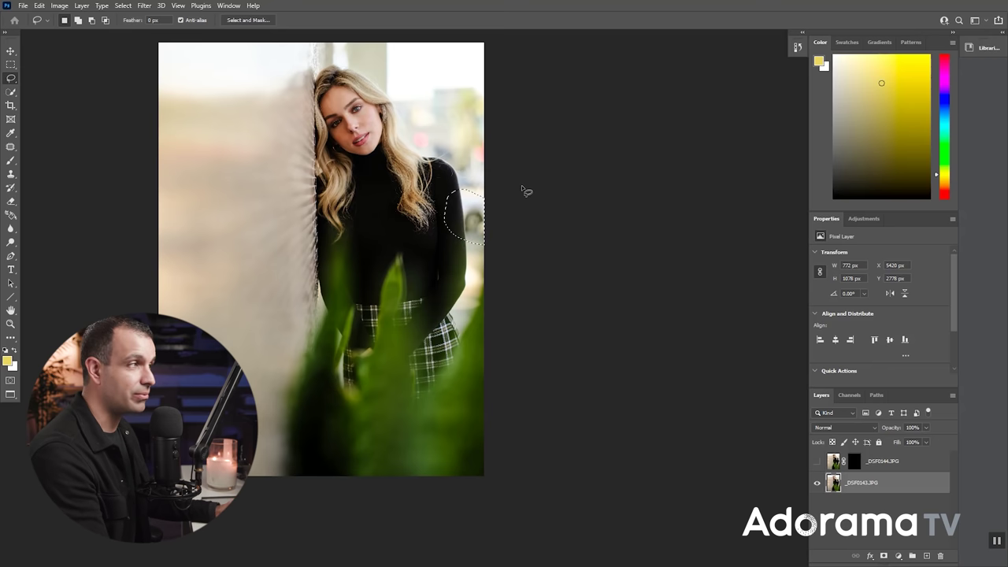
click(828, 462)
key(b)
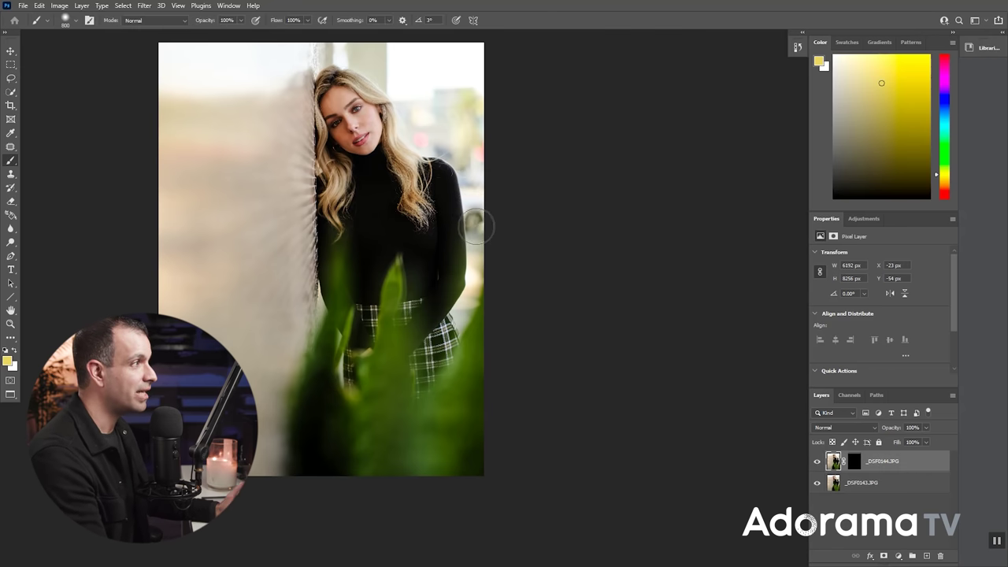
click(853, 461)
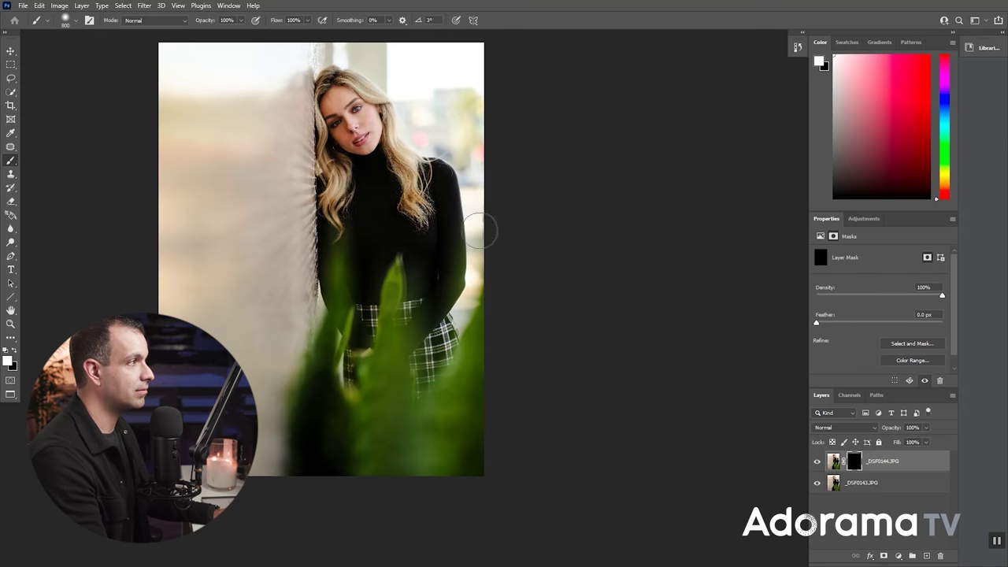
scroll(501, 206, up, 3)
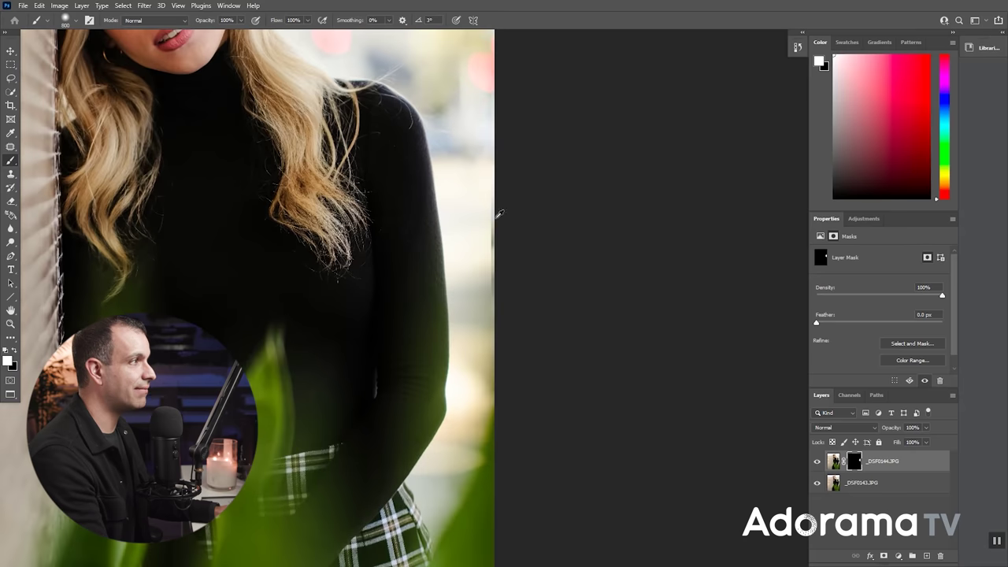
- Merge all visible layers into a new layer above the _DSF0144.JPG layer
key(l)
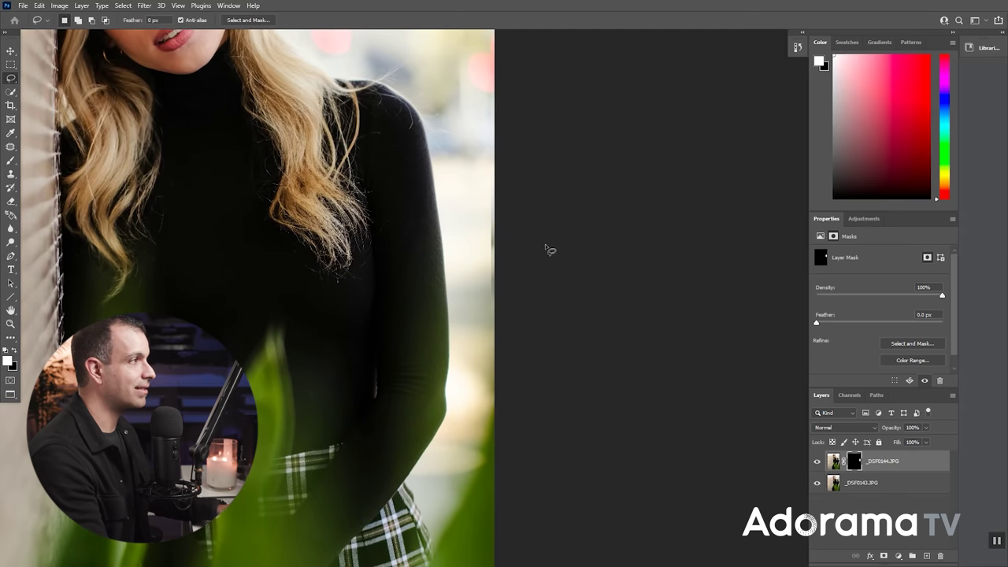
click(837, 462)
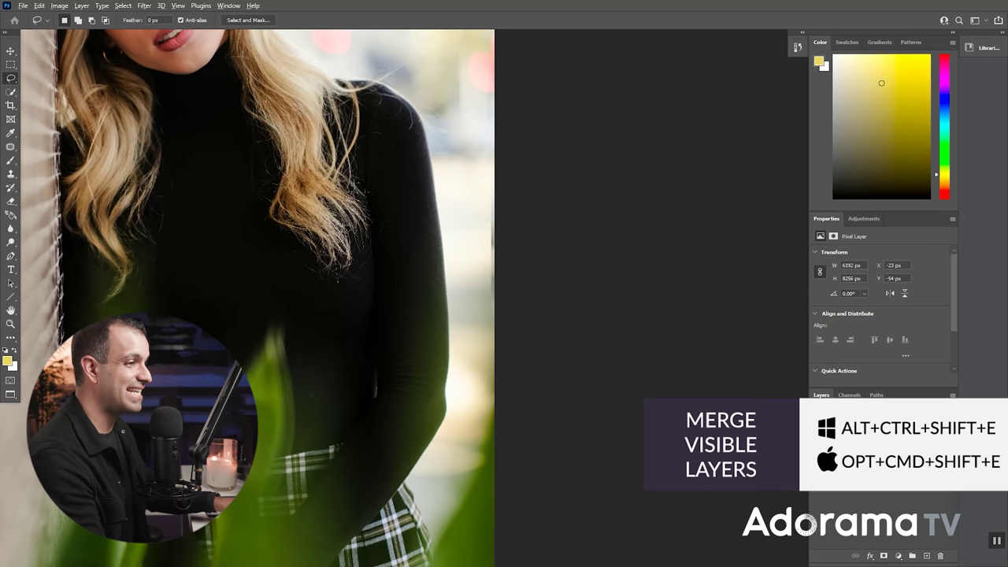
key(ctrl+alt+shift+e)
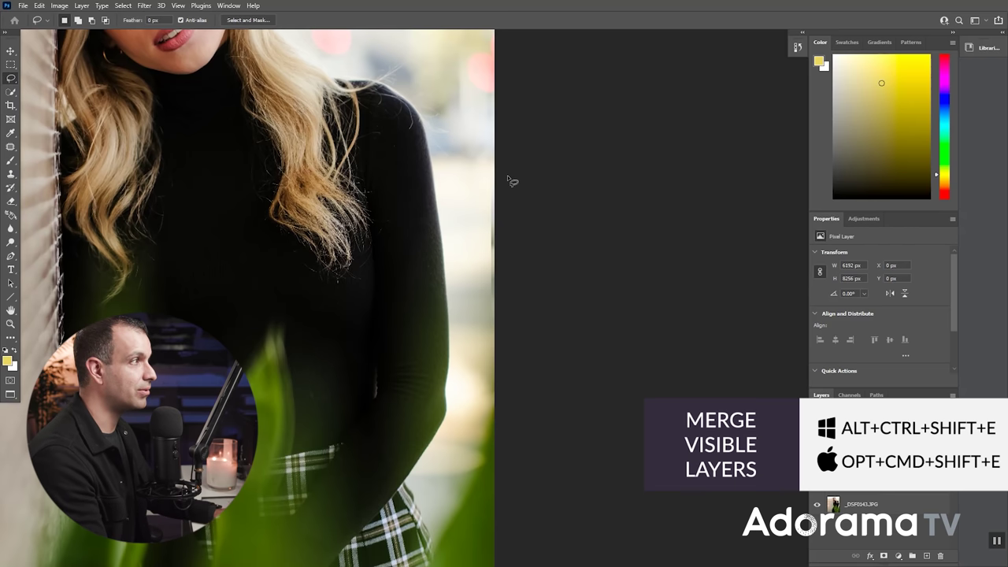
- Lasso the narrow leftover strip along the photo's edge beside the arm, fill it with Content-Aware and deselect it
mouse_move(488, 184)
mouse_down()
mouse_move(478, 235)
mouse_move(488, 317)
mouse_up()
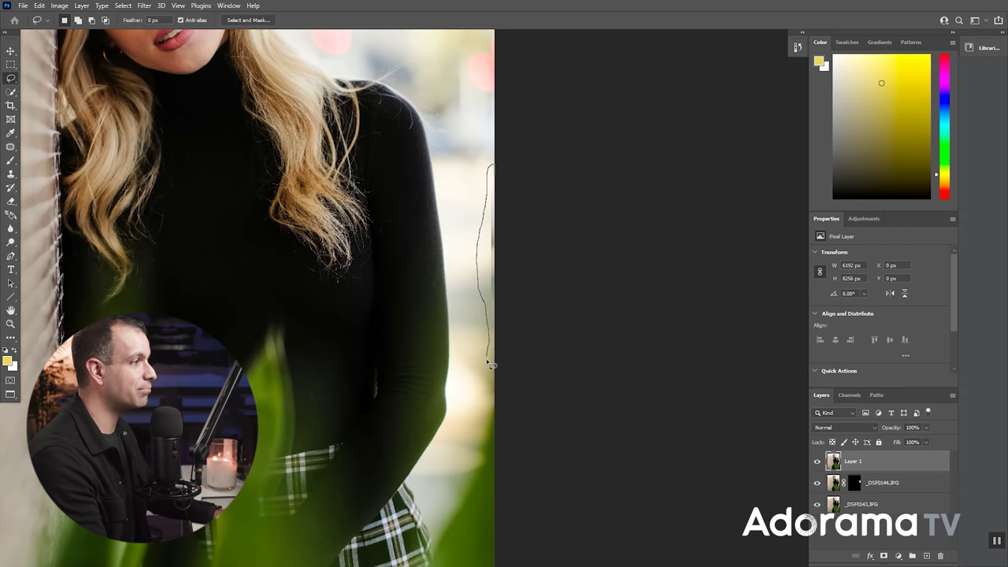
drag(490, 364, 492, 364)
key(shift+BackSpace)
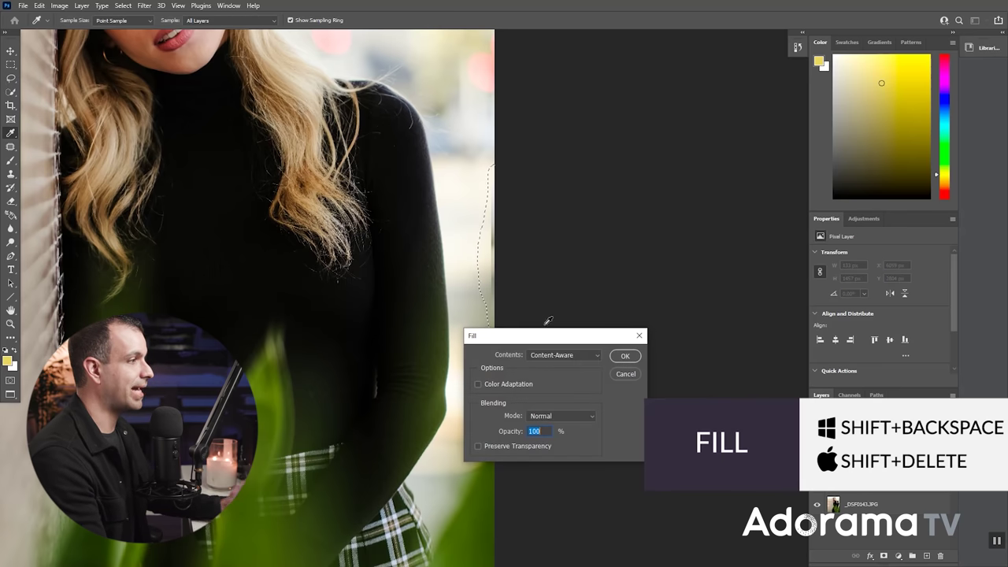
click(624, 355)
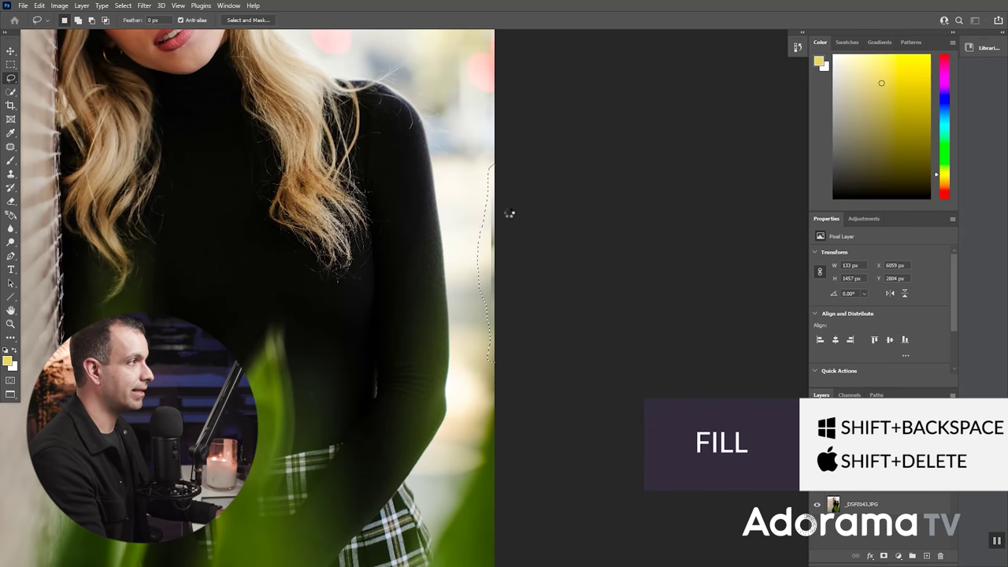
key(ctrl+d)
key(ctrl+shift+alt+e)
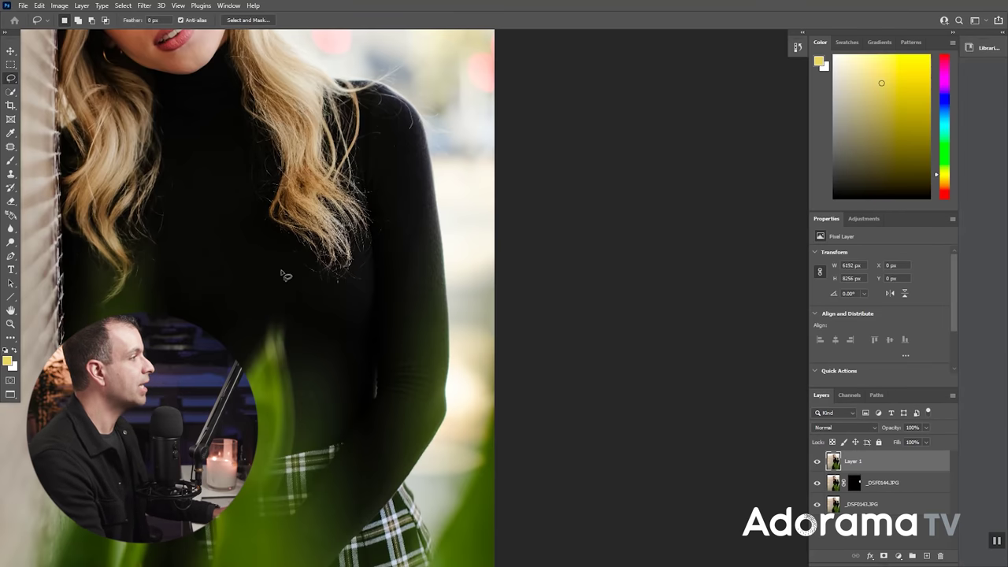
- Switch to Lightroom Classic and open the _DSF0049.JPG portrait in the Develop module, fitted to the view
scroll(284, 275, down, 3)
scroll(258, 249, up, 1)
drag(254, 252, 472, 230)
key(alt+Tab)
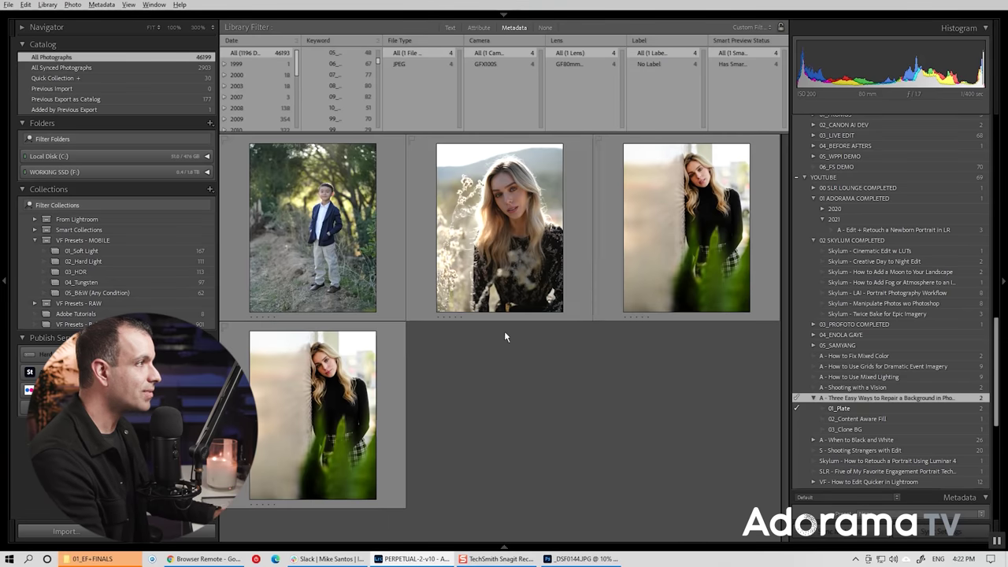
click(502, 311)
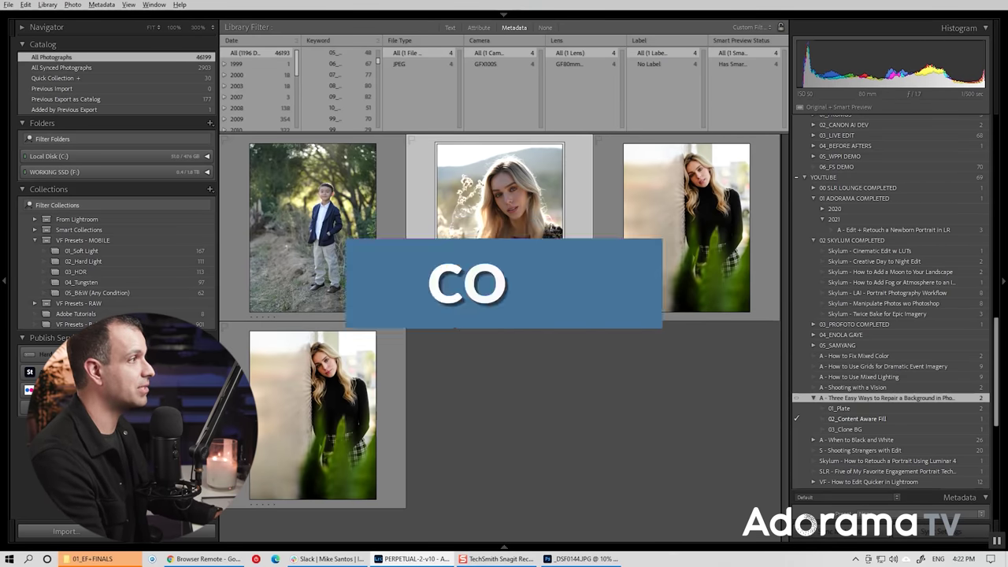
key(d)
click(602, 223)
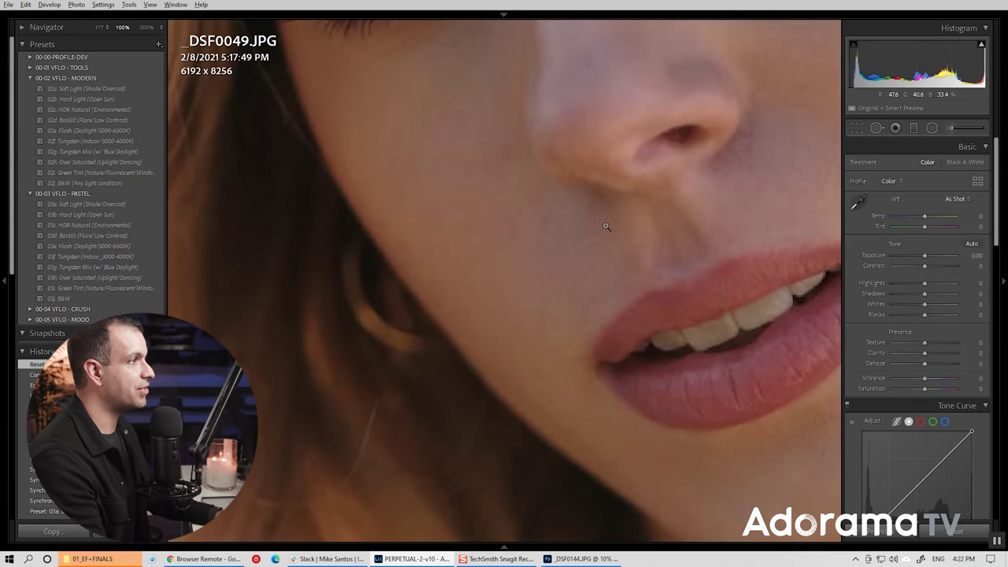
click(453, 203)
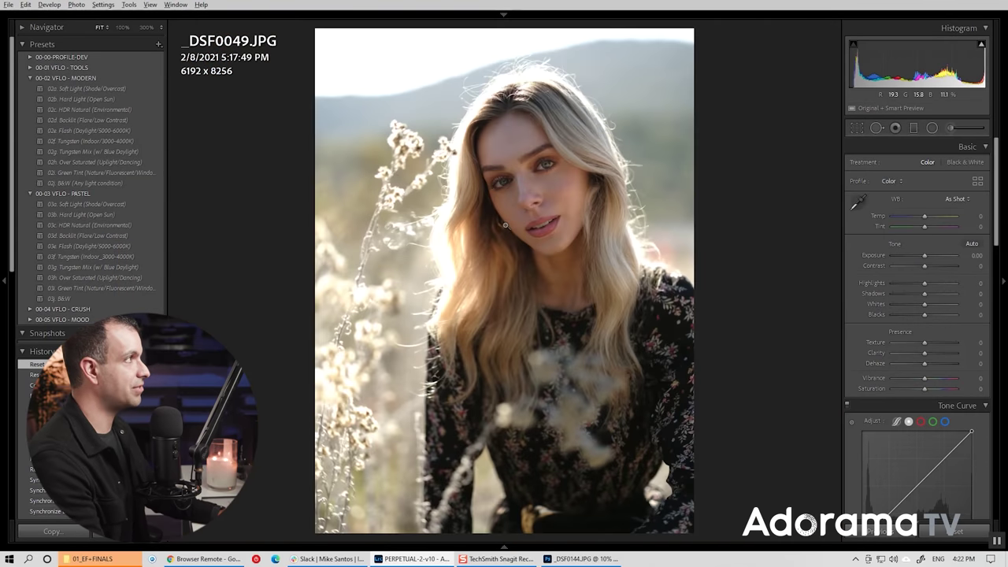
- Apply the VFLO Pastel preset 03b. Hard Light (Open Sun) to the _DSF0049.JPG portrait and set Temp to +5
key(shift+f)
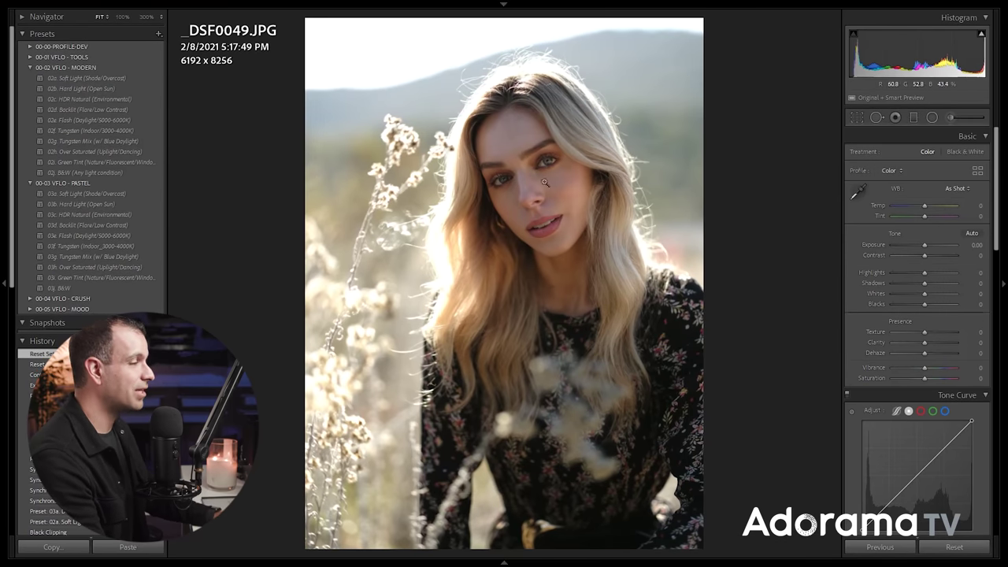
click(149, 203)
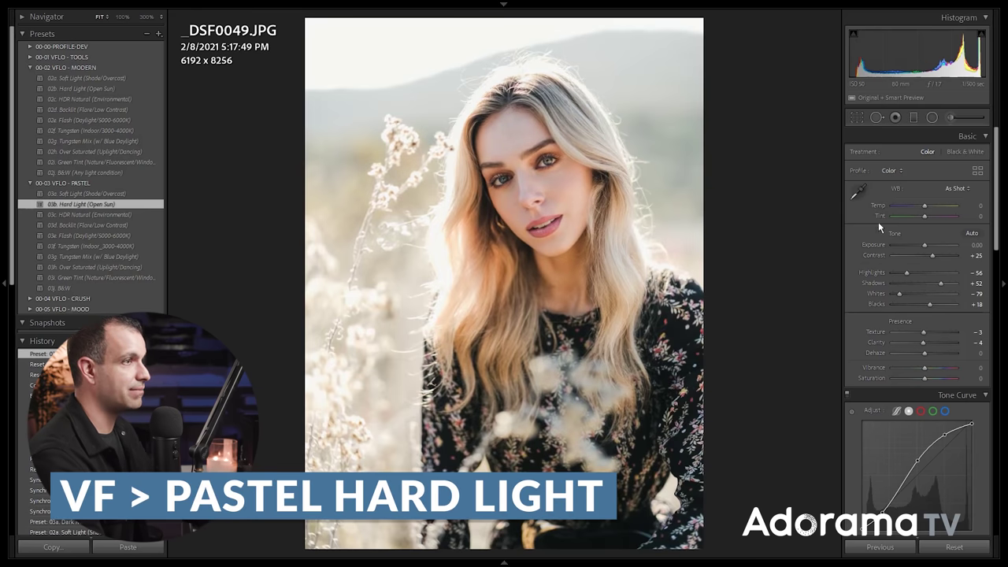
drag(924, 206, 928, 206)
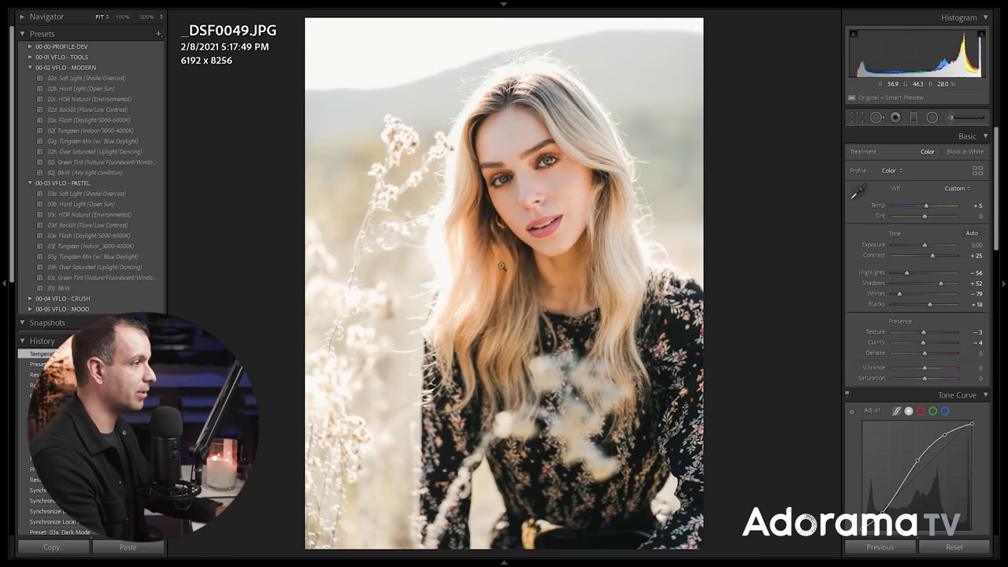
- Send the adjusted _DSF0049.JPG portrait from Lightroom to Adobe Photoshop 2021 for editing
right_click(510, 203)
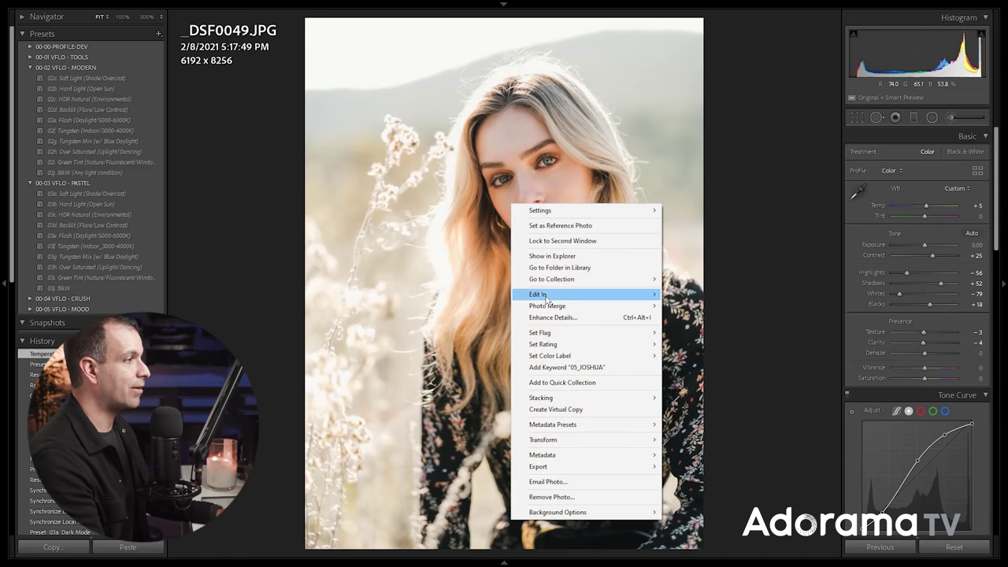
mouse_move(605, 298)
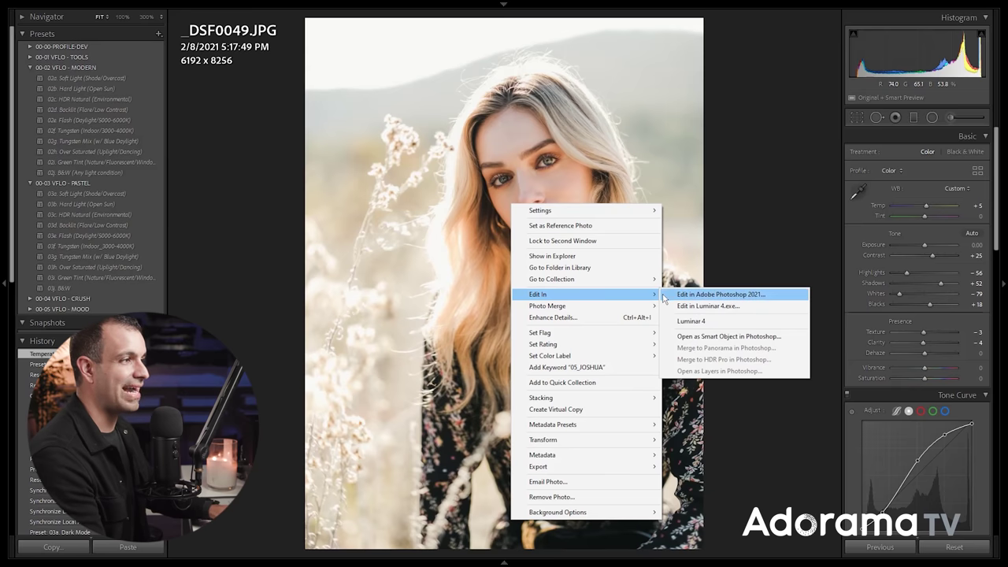
click(809, 203)
key(g)
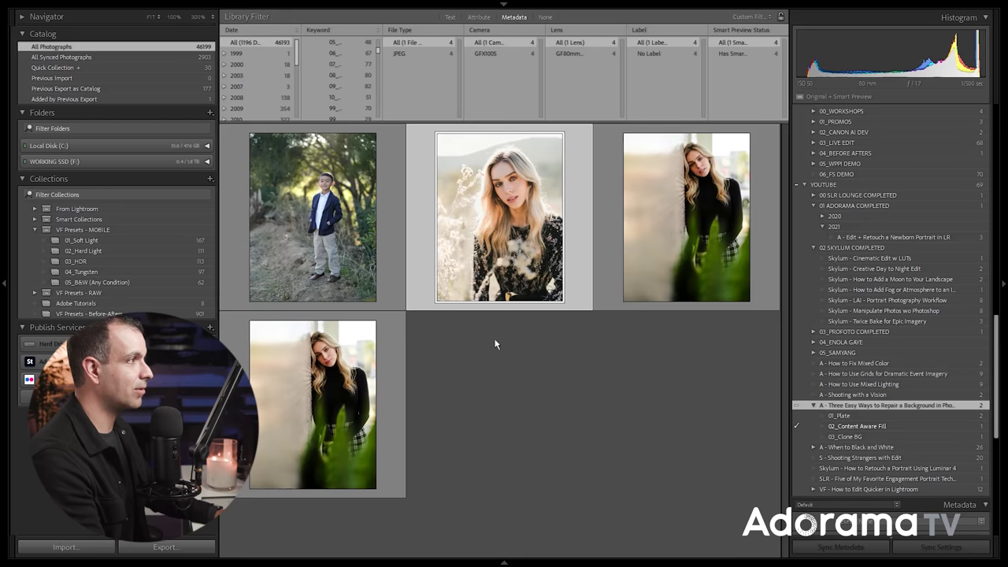
click(496, 344)
click(511, 240)
right_click(512, 240)
mouse_move(563, 304)
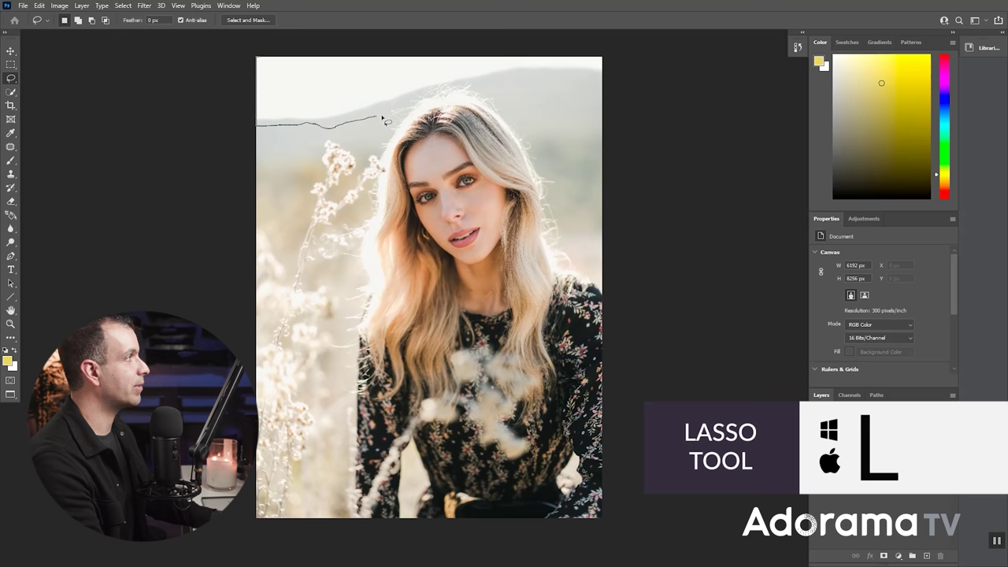
- Lasso the bright sky above the hills and the woman's head, fill it with Content-Aware and deselect it
drag(382, 117, 448, 91)
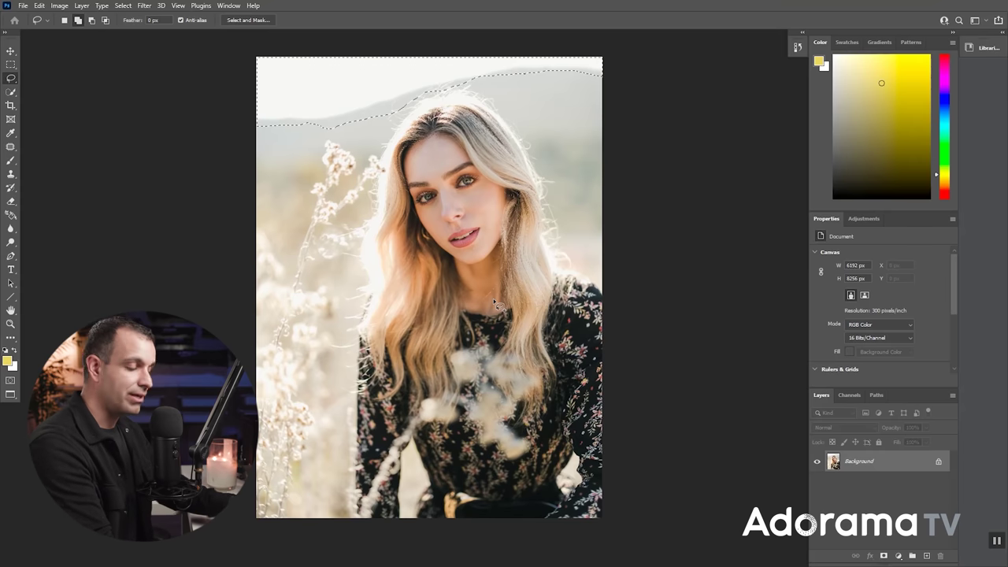
key(shift+BackSpace)
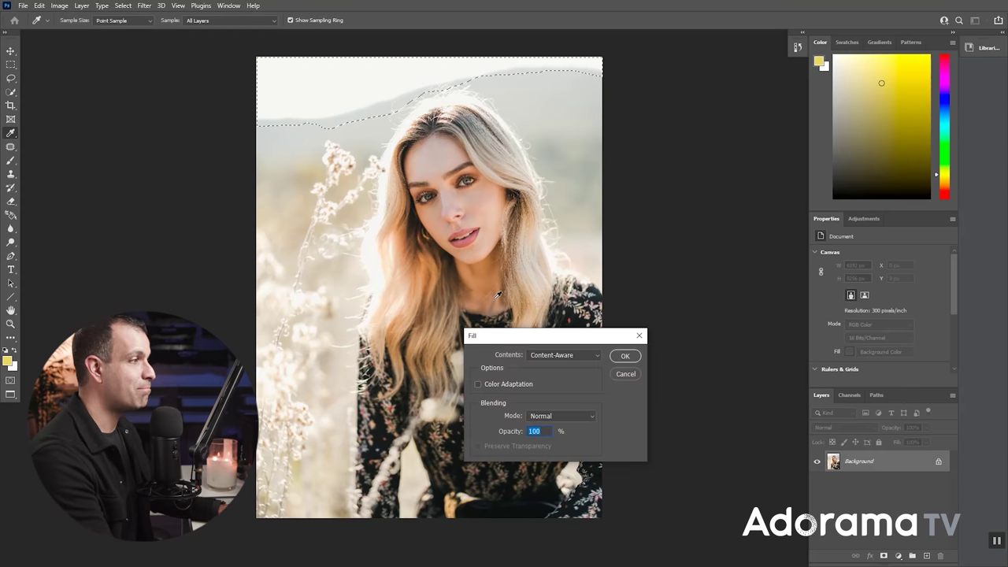
drag(540, 332, 461, 189)
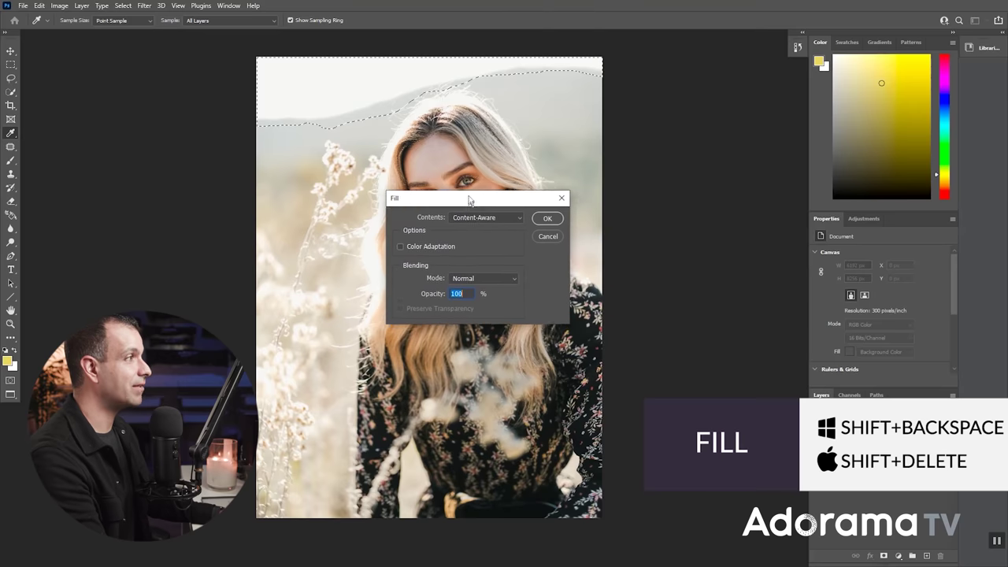
click(476, 211)
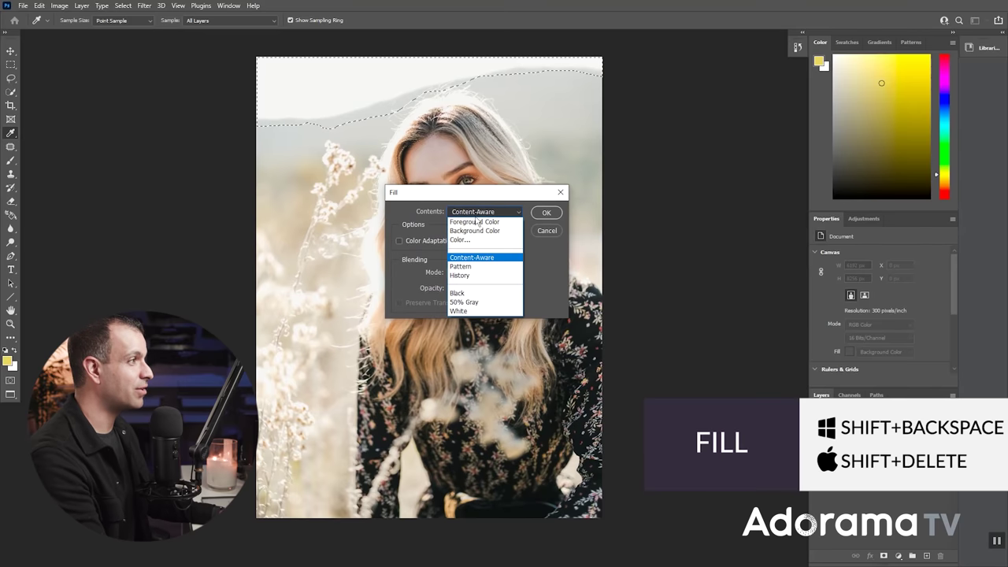
click(477, 258)
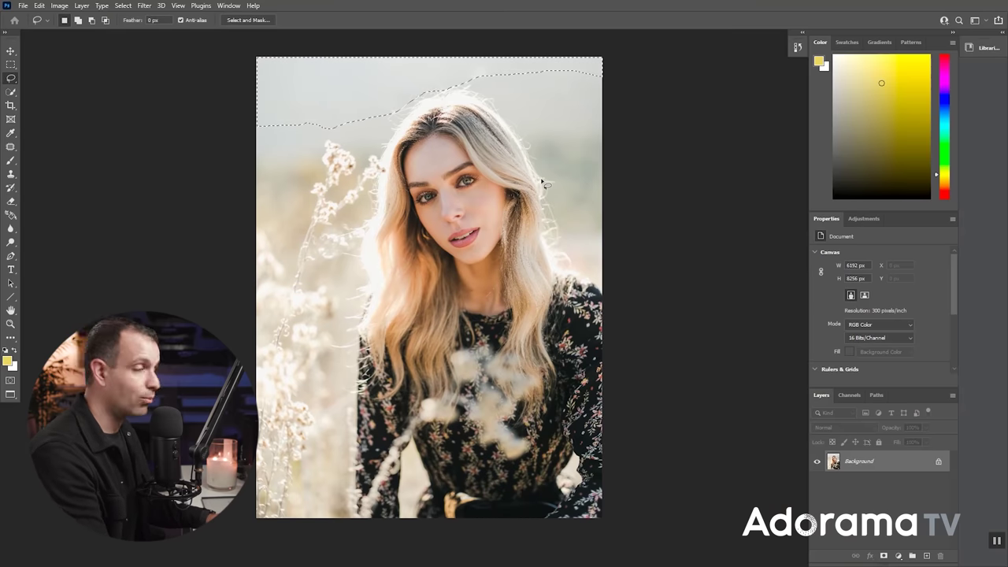
key(ctrl+d)
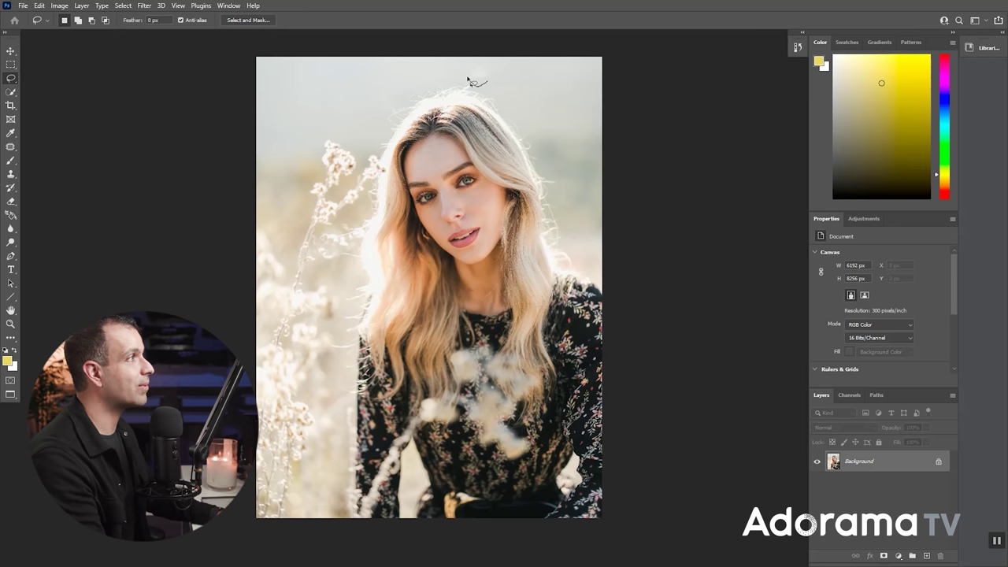
- Patch the uneven spot in the filled background just above the woman's head with clean background beside it, using the Patch tool
drag(501, 73, 504, 78)
key(shift+j)
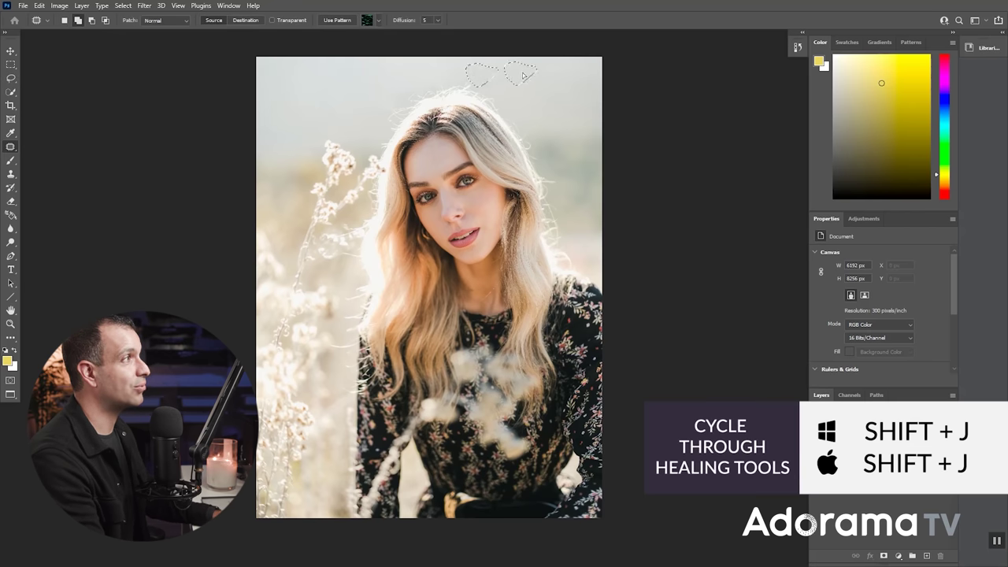
click(573, 82)
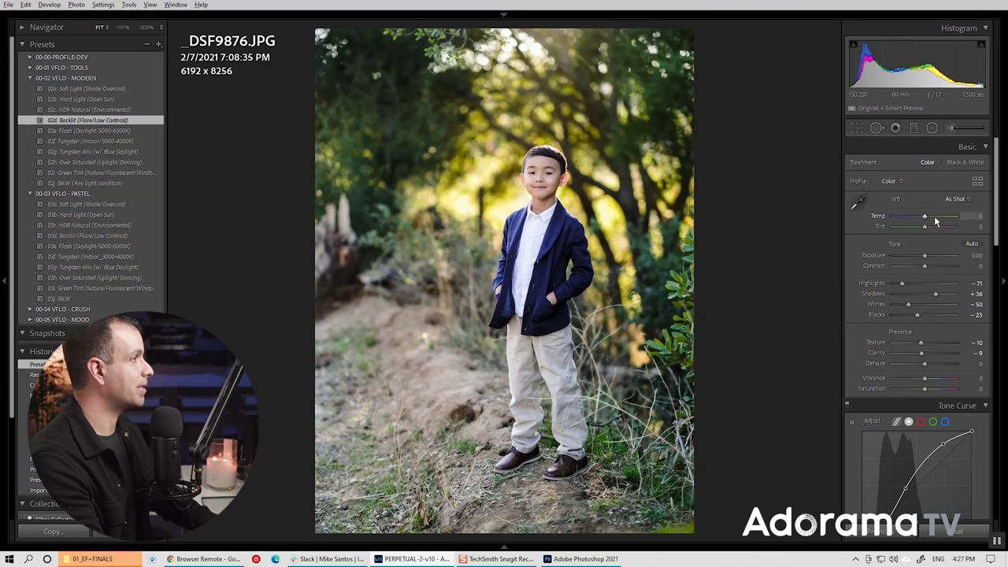
- Set the Temp to +5 and the Exposure to -0.30 on the _DSF9876.JPG photo of the boy
key(Up)
key(Down)
key(Down)
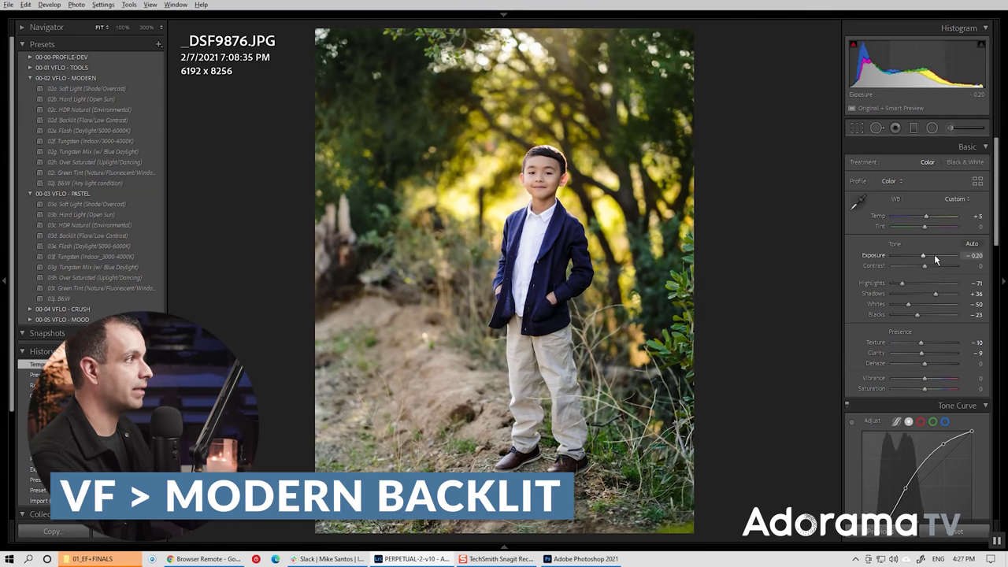
key(Down)
key(Down)
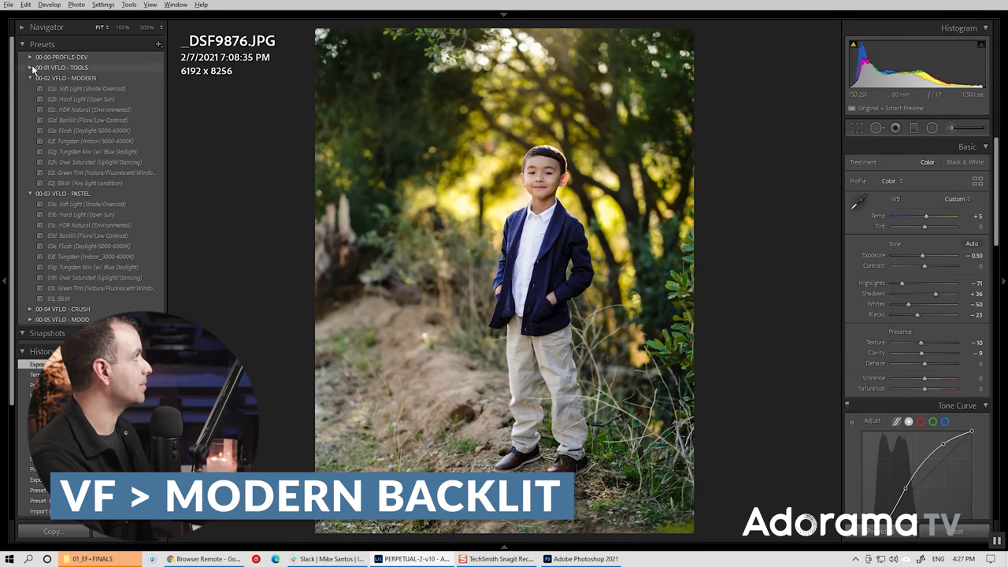
- Apply the 02a. Radial Burn Full preset and centre its radial filter on the boy's face
click(30, 68)
click(88, 162)
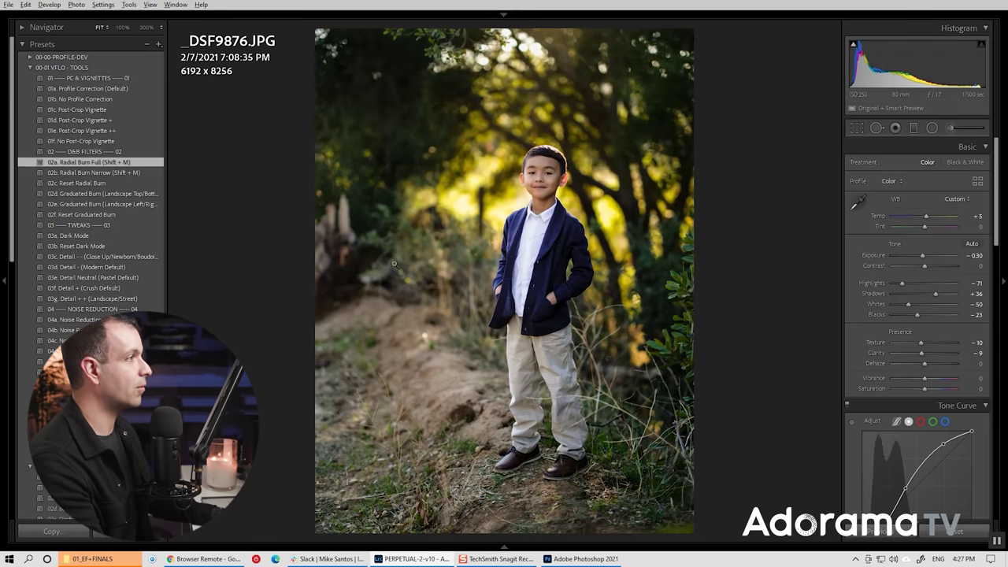
key(shift+m)
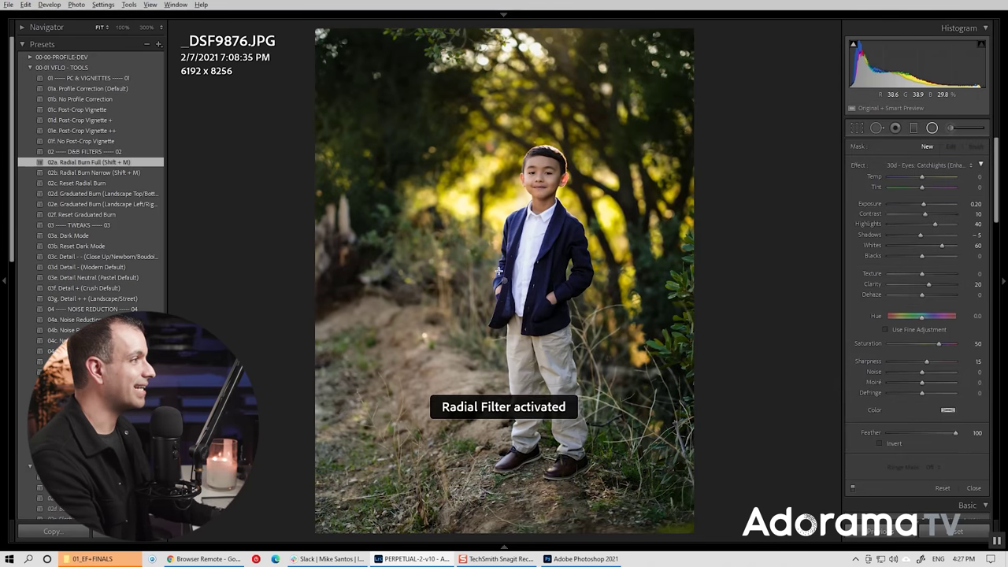
click(503, 281)
drag(504, 281, 539, 187)
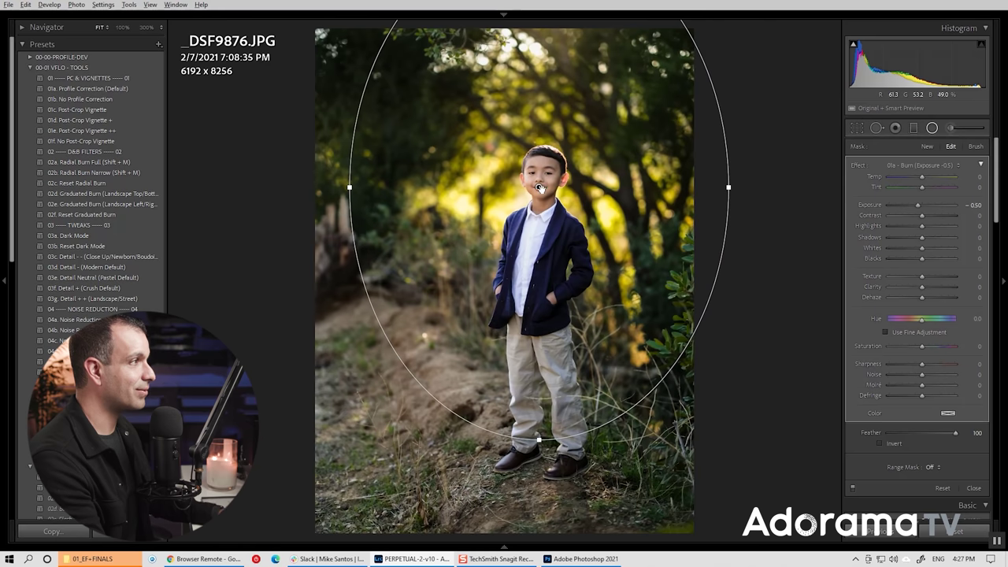
- Close the radial filter, set Contrast to -10 and open a copy with Lightroom adjustments in Photoshop 2021
key(shift+m)
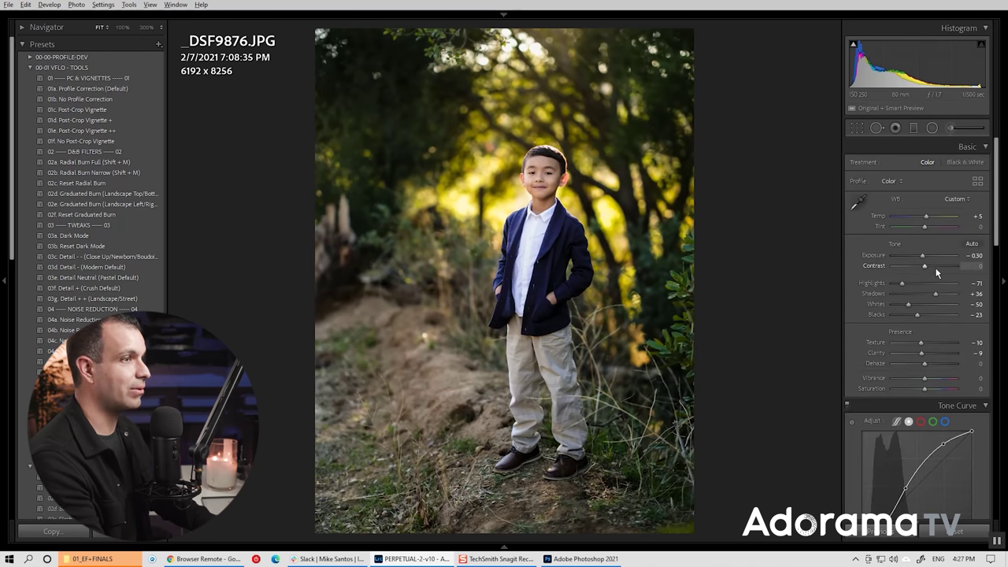
drag(924, 266, 920, 266)
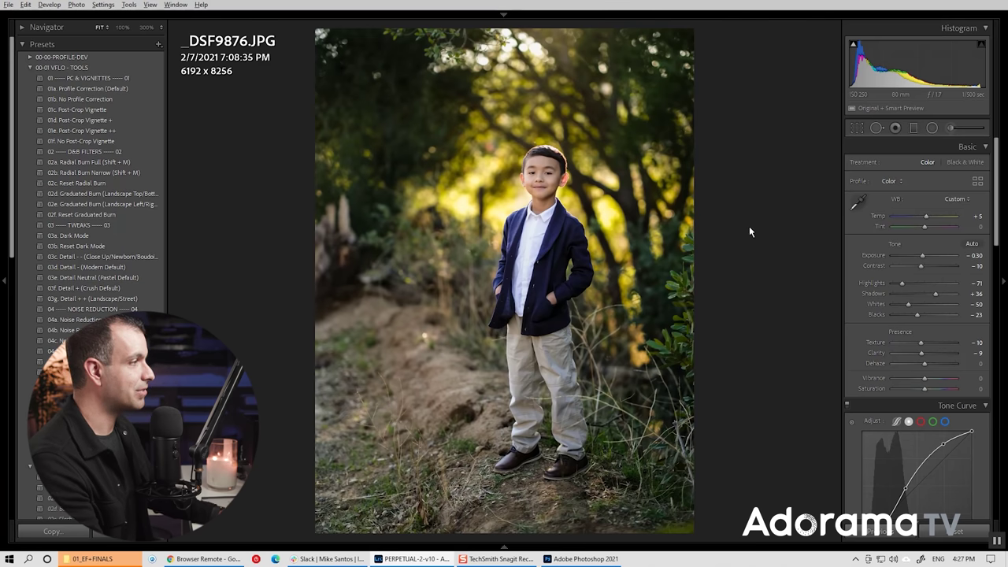
right_click(489, 193)
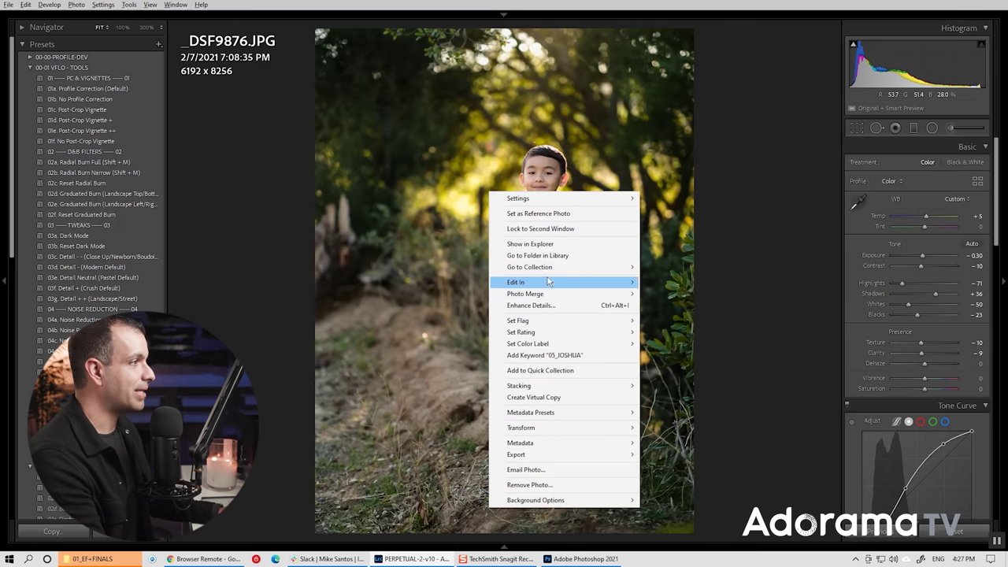
mouse_move(548, 282)
click(661, 284)
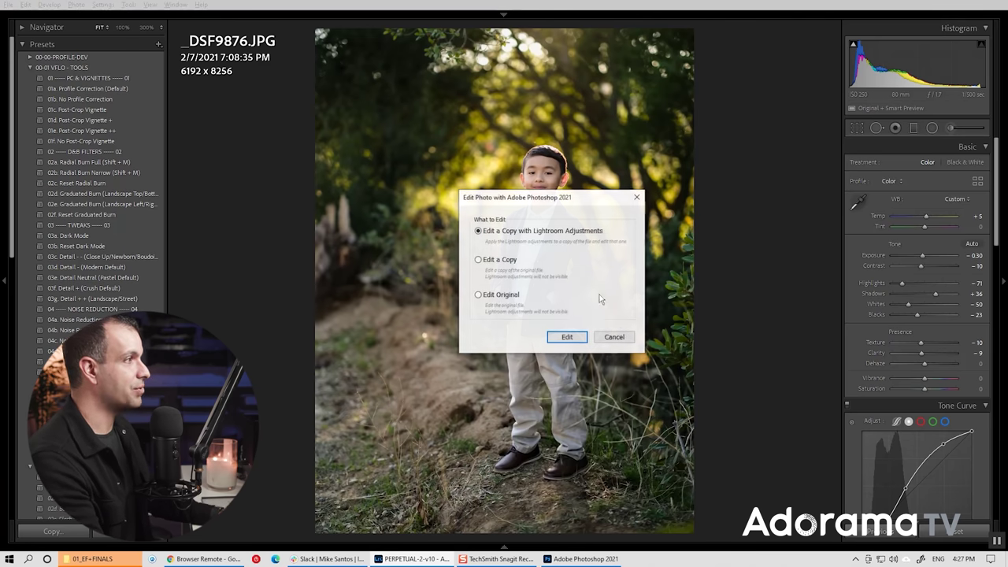
click(567, 343)
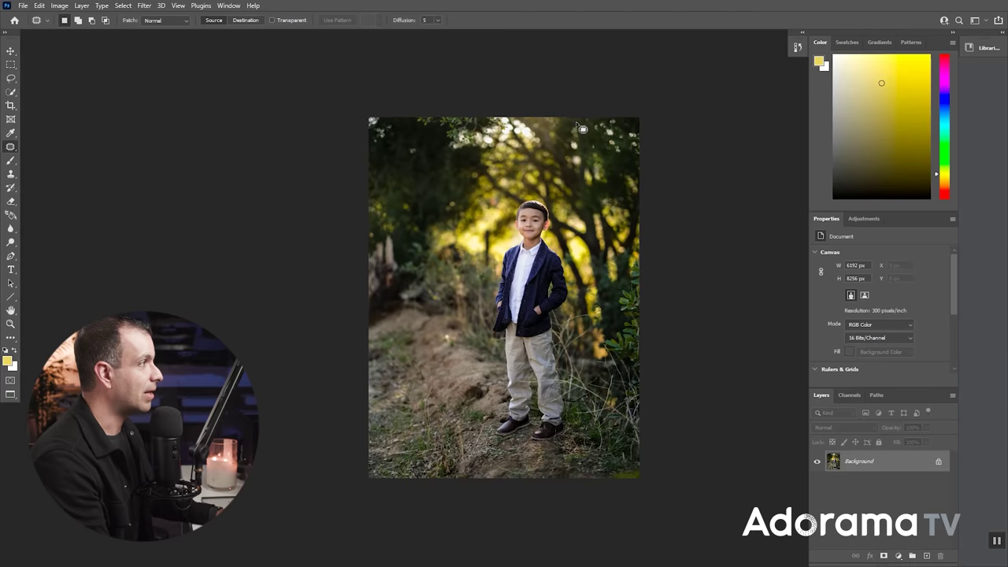
- Choose the Clone Stamp tool and set its Flow to 50%
drag(624, 226, 561, 204)
scroll(520, 235, up, 2)
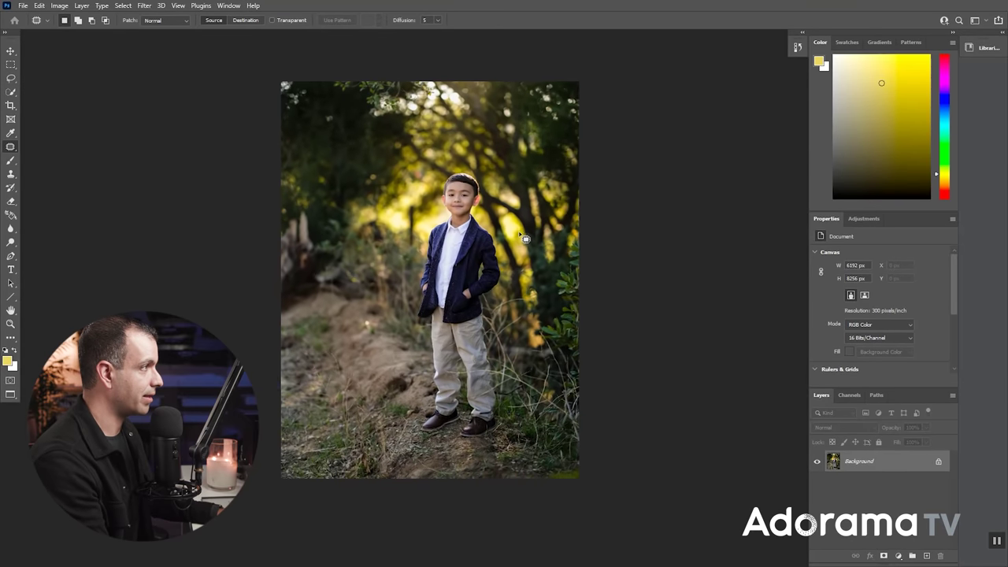
drag(475, 253, 485, 263)
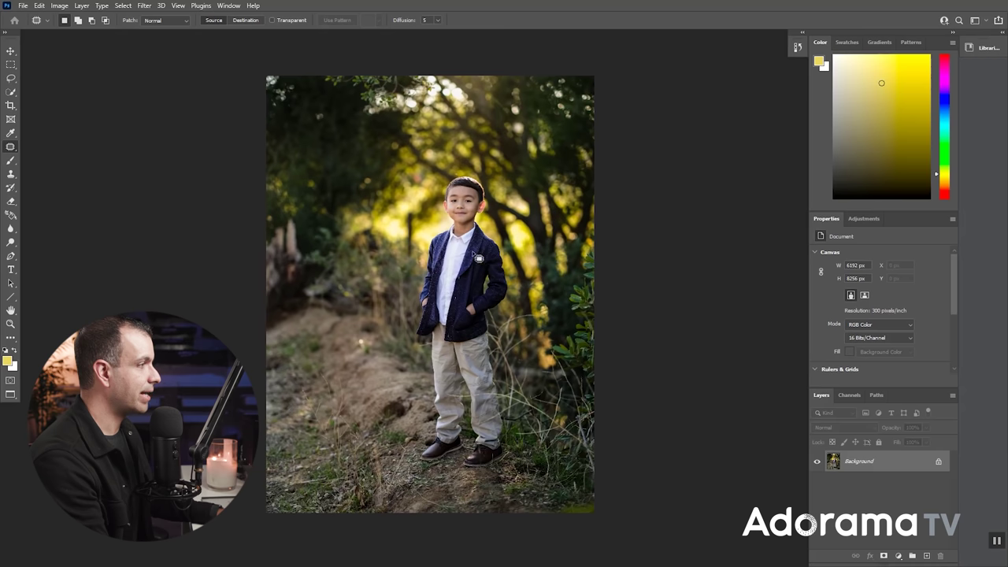
scroll(492, 291, up, 1)
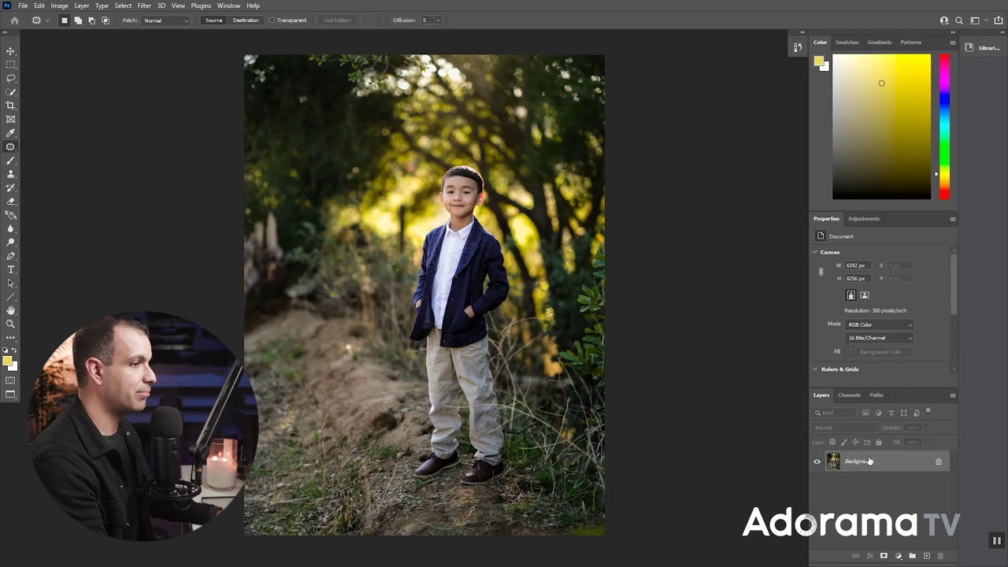
key(ctrl+j)
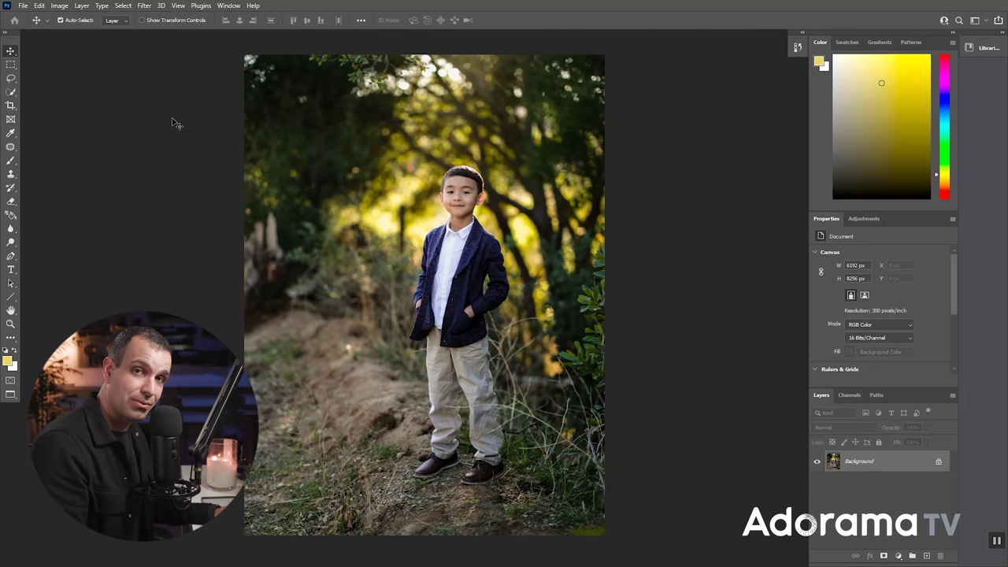
key(s)
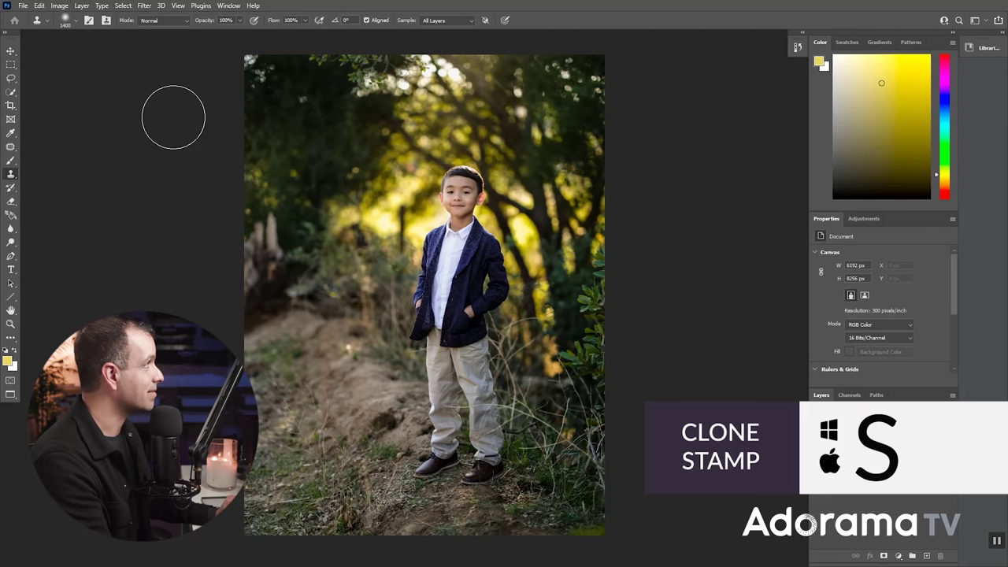
click(292, 19)
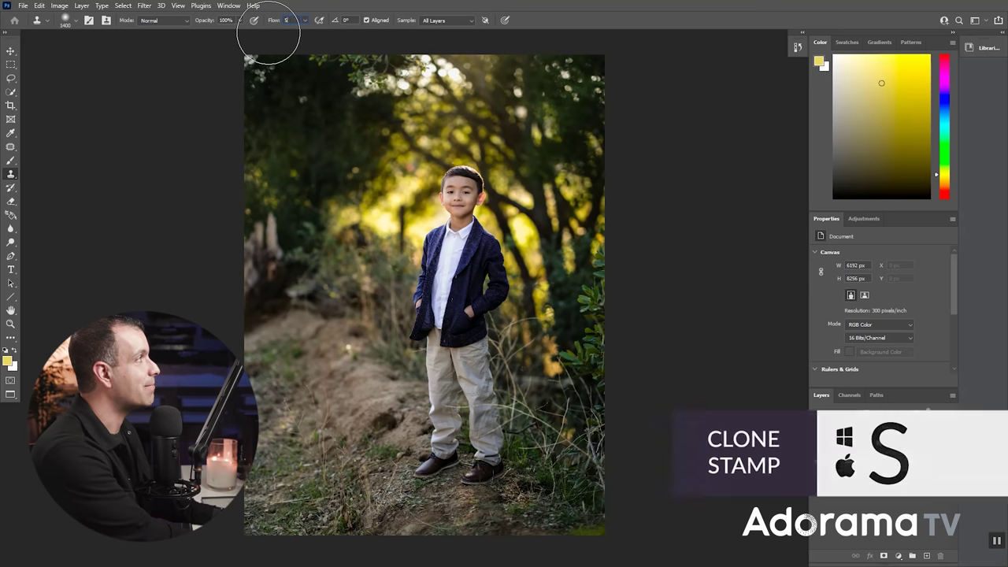
text(50)
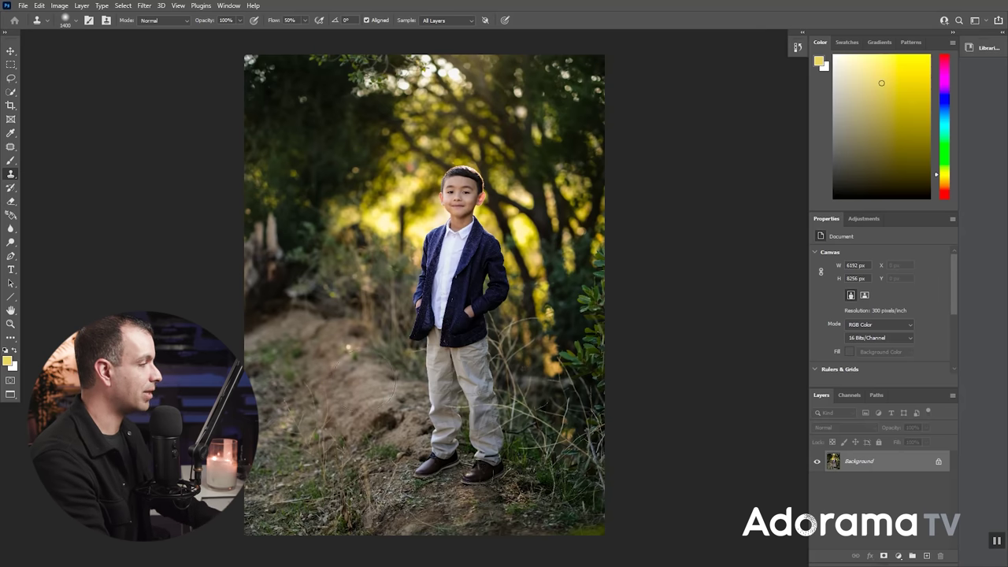
- Reduce the Clone Stamp brush size to 600 for the dirt path beside the boy's legs
key(bracketleft)
key(bracketleft)
key(bracketleft)
key(bracketleft)
key(bracketleft)
key(bracketleft)
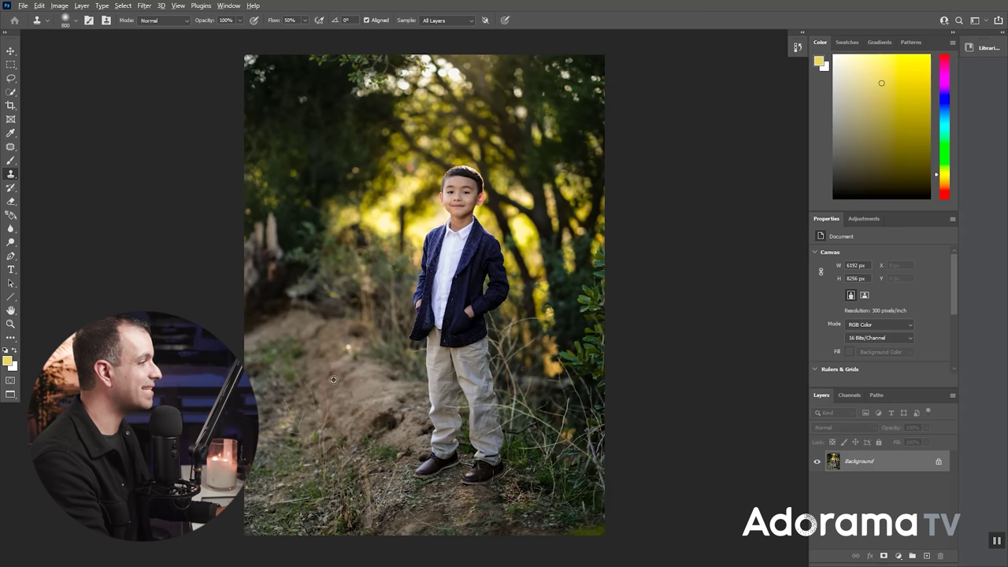
alt+click(379, 427)
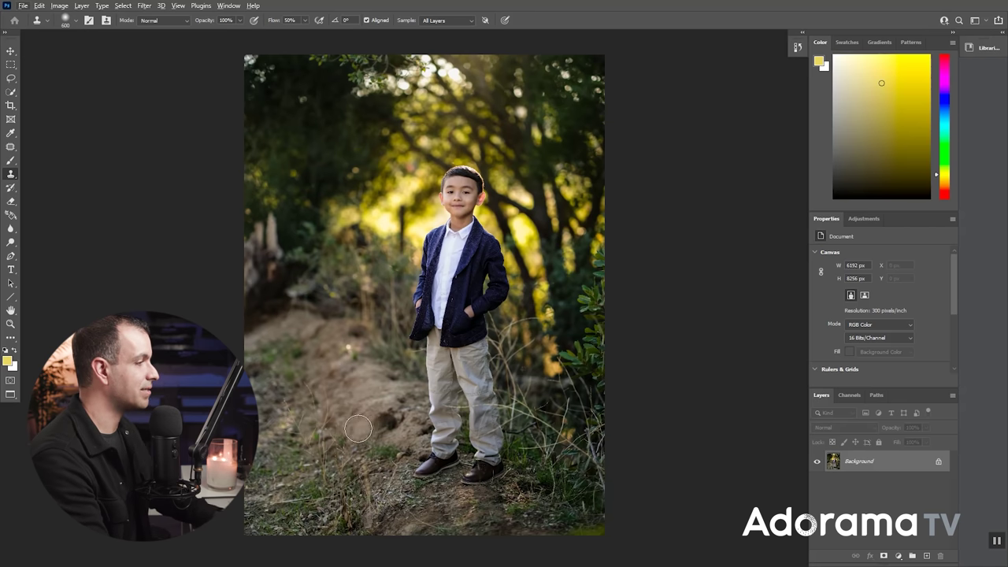
key(bracketleft)
key(bracketleft)
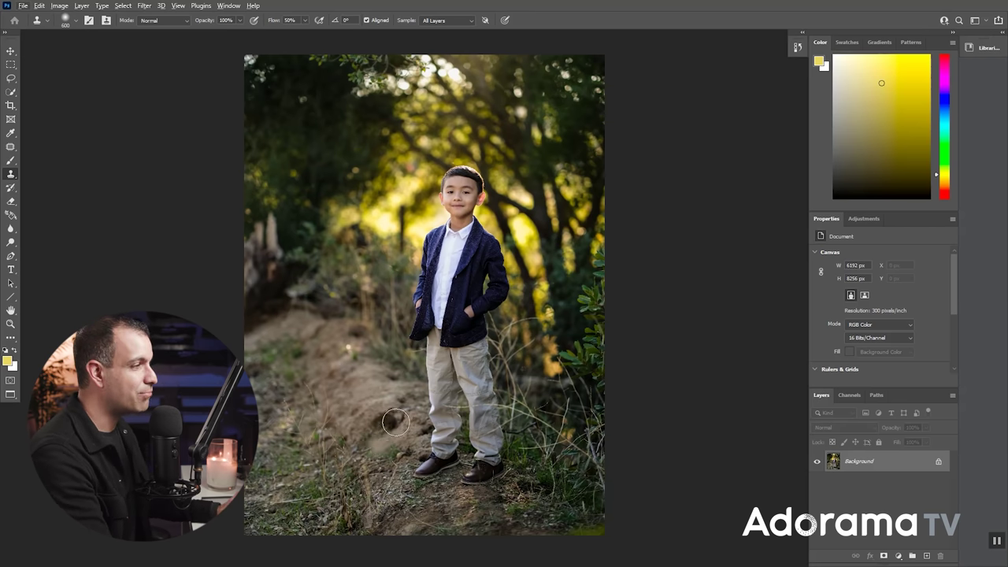
- Try to clone path dirt over the dark hollow beside the boy's lower leg, and undo the attempt
alt+click(350, 389)
click(388, 423)
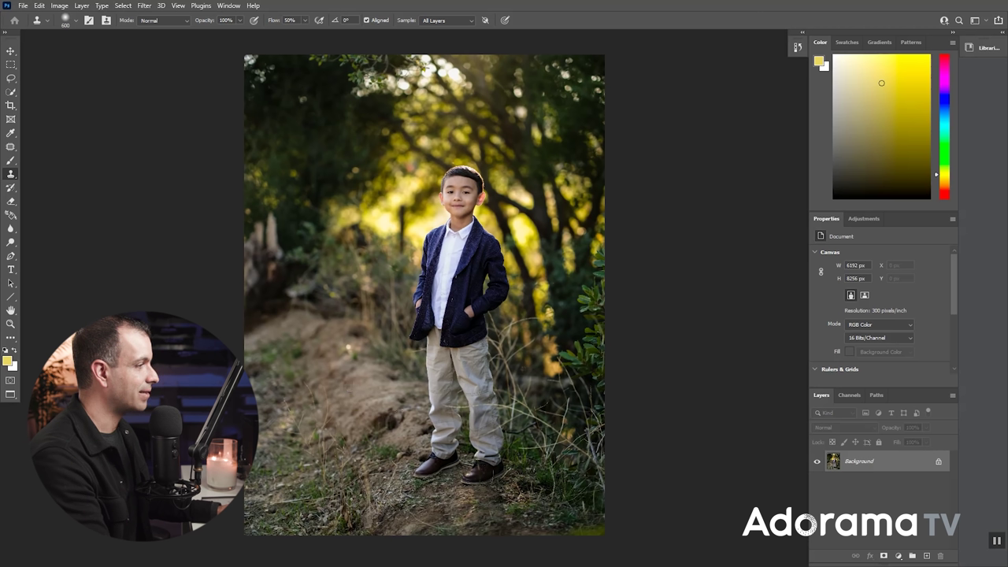
click(384, 420)
drag(384, 420, 393, 423)
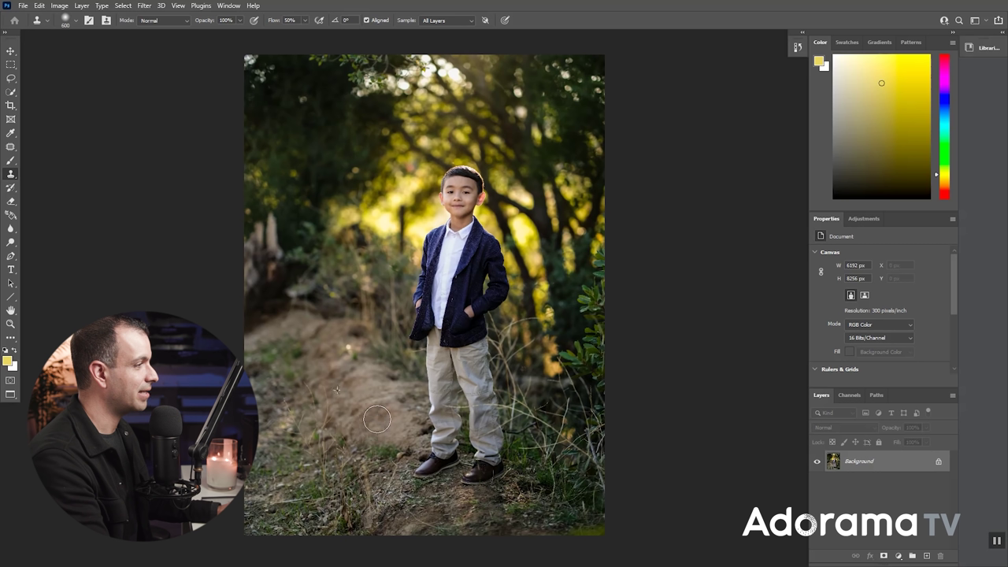
drag(377, 419, 373, 420)
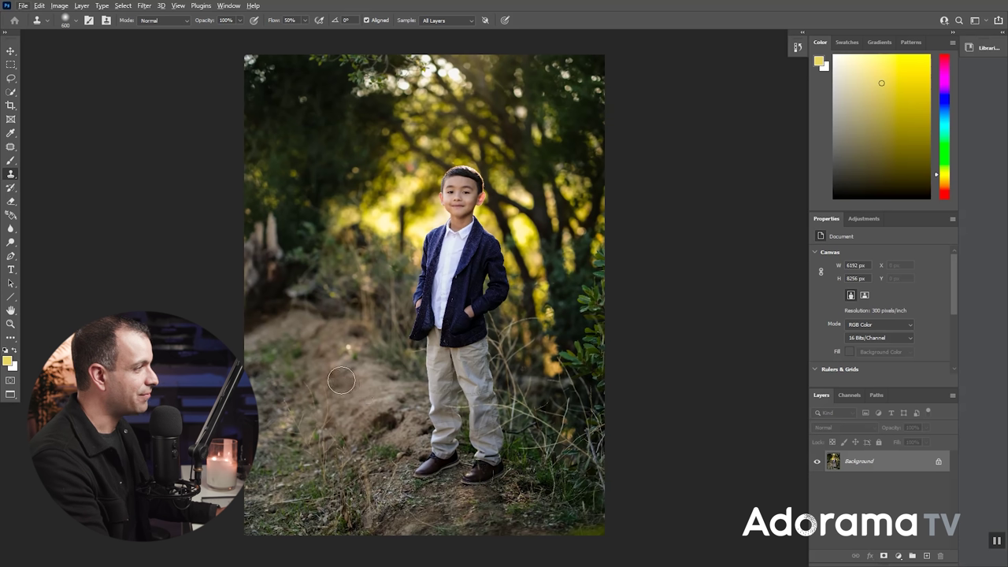
mouse_move(398, 430)
mouse_down()
mouse_move(381, 426)
mouse_move(388, 438)
mouse_up()
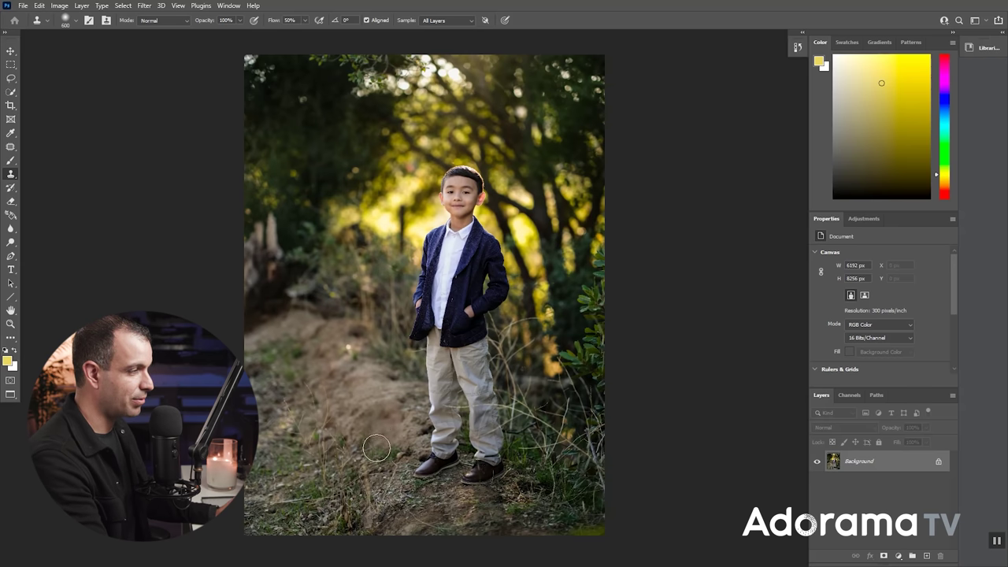
key(ctrl+z)
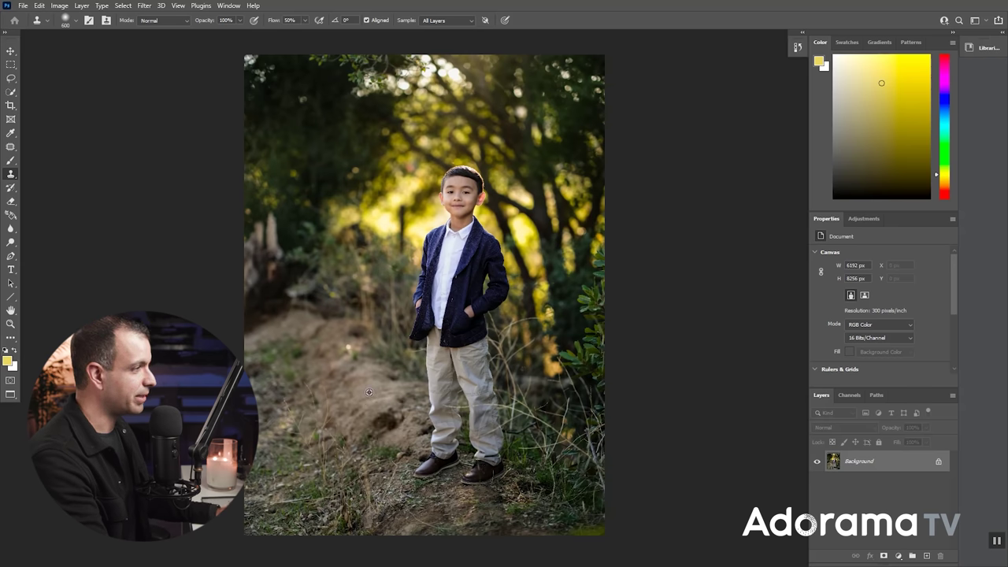
- Clone clean dirt from just above over the dark hollow beside the boy's leg, and reduce the brush to 250
alt+click(369, 392)
mouse_move(384, 425)
mouse_down()
mouse_move(400, 418)
mouse_move(366, 424)
mouse_move(377, 419)
mouse_up()
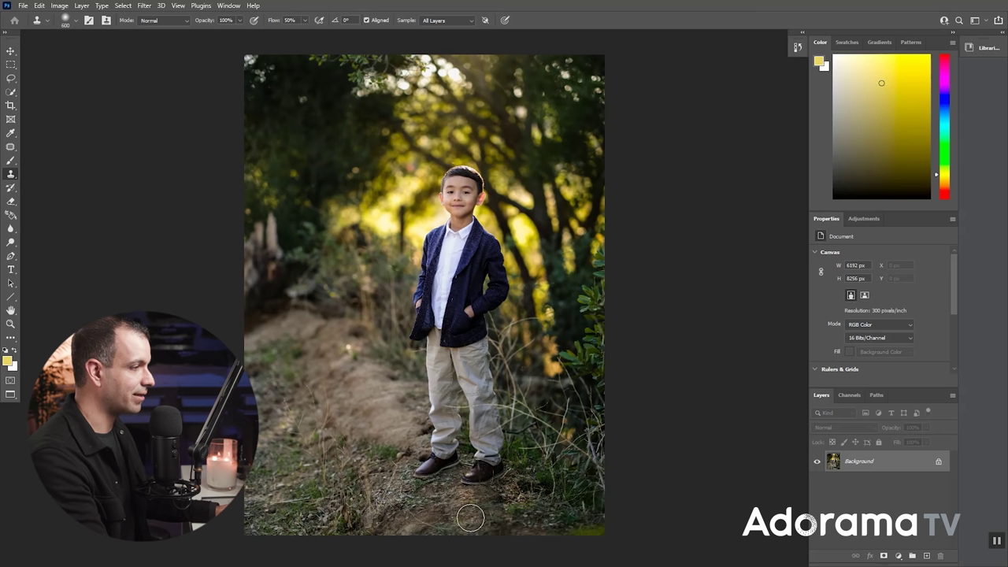
key(bracketleft)
key(bracketleft)
key(bracketleft)
key(bracketleft)
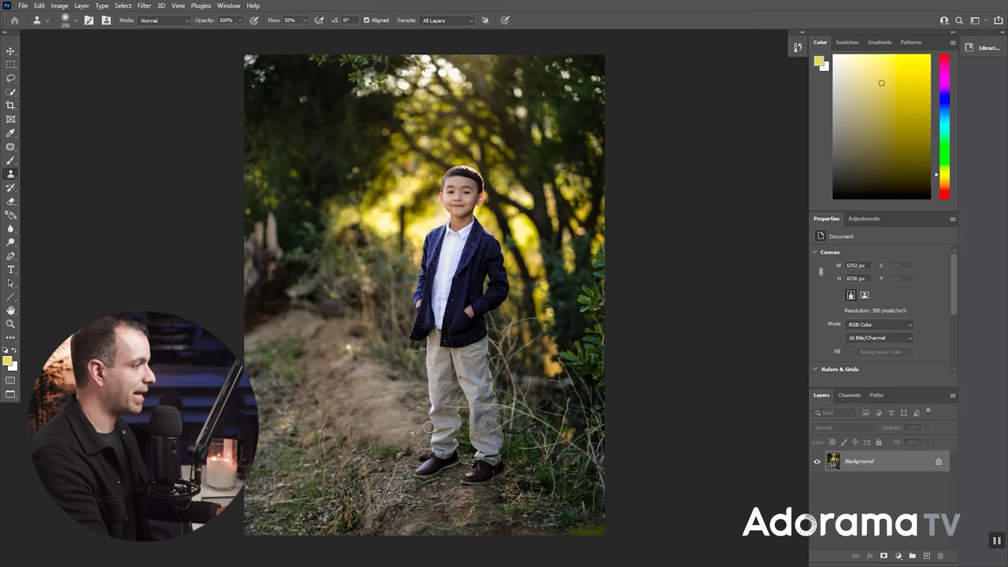
- Clone clean dirt right up to the edge of the boy's trouser leg with a much smaller brush
scroll(423, 435, up, 8)
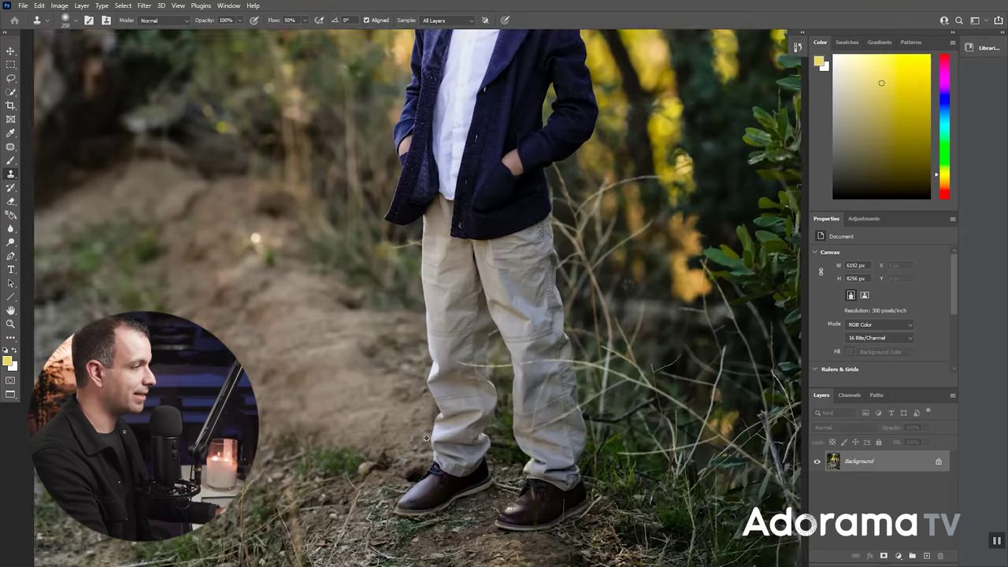
scroll(428, 405, up, 2)
key(bracketleft)
key(bracketleft)
key(bracketleft)
key(bracketleft)
key(bracketleft)
key(bracketleft)
key(bracketleft)
key(bracketleft)
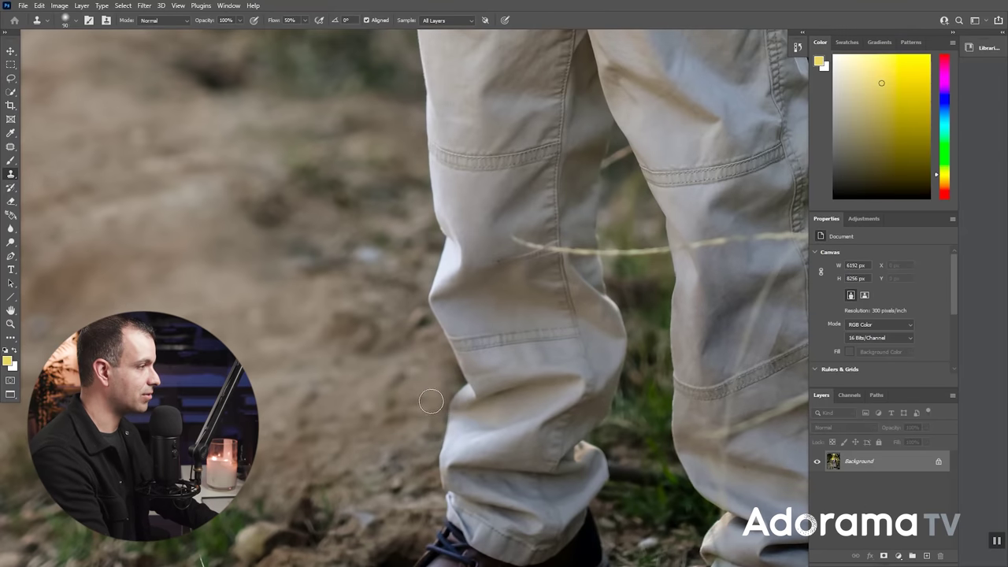
mouse_move(438, 416)
mouse_down()
mouse_move(444, 384)
mouse_move(449, 379)
mouse_move(441, 394)
mouse_move(457, 382)
mouse_move(447, 355)
mouse_move(455, 383)
mouse_up()
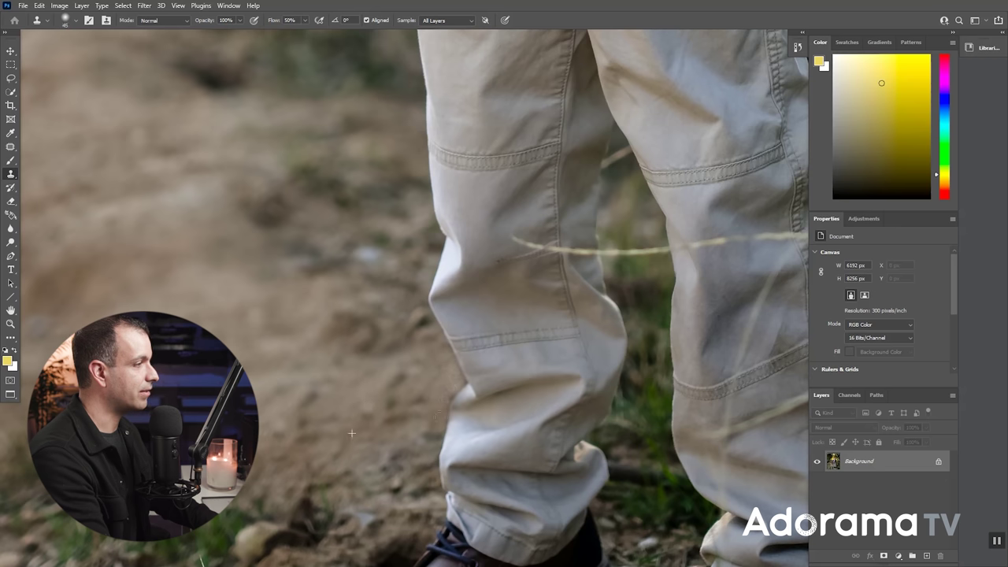
scroll(333, 365, down, 8)
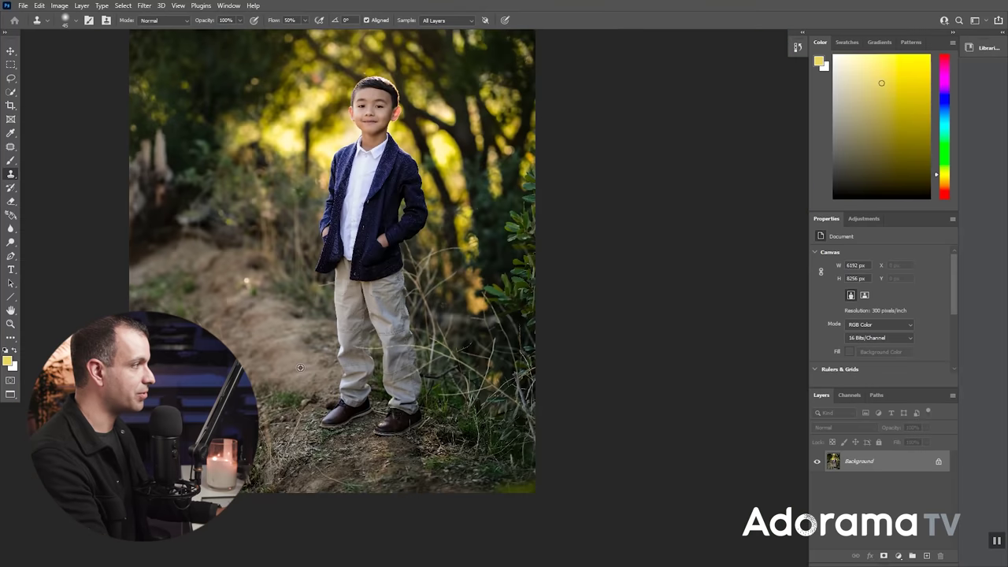
- Enlarge the Clone Stamp brush to 400 for the rest of the dirt path
scroll(294, 367, up, 3)
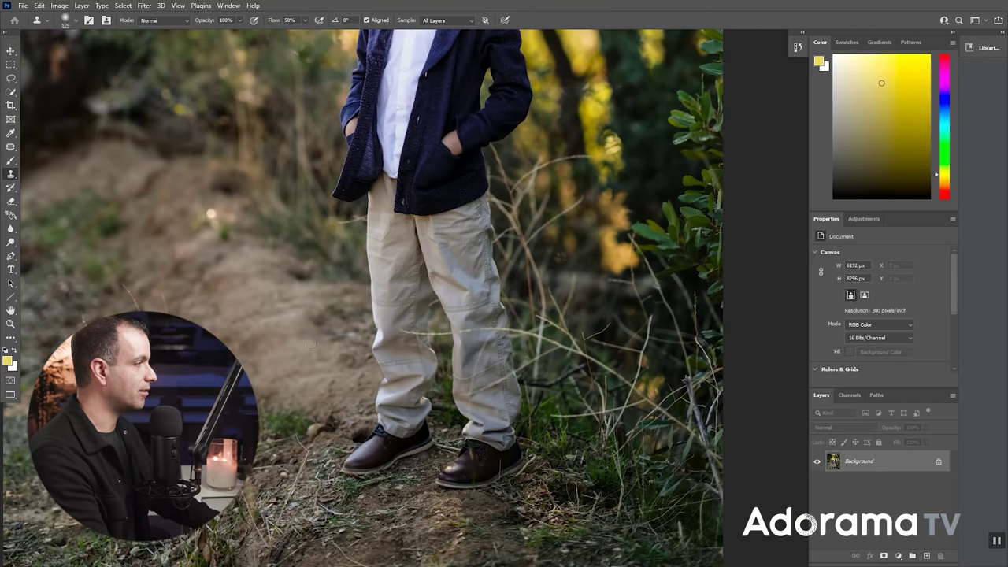
key(])
drag(263, 370, 245, 287)
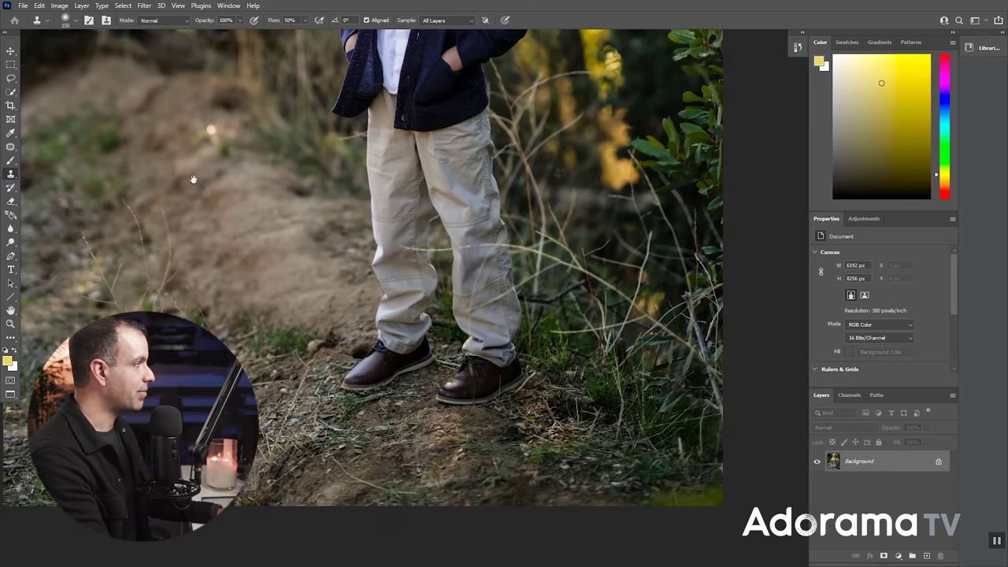
drag(194, 179, 341, 341)
scroll(344, 339, down, 6)
key(])
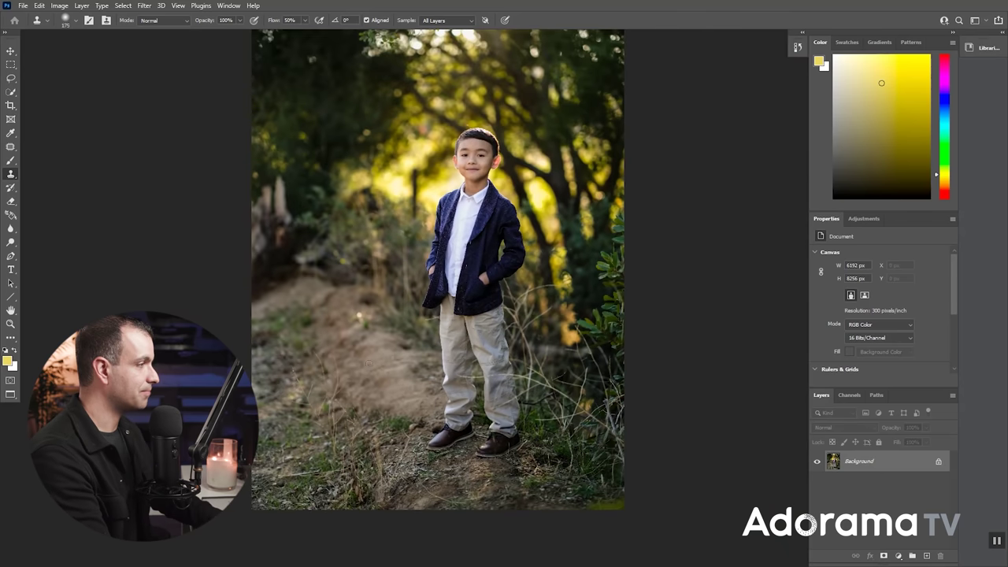
key(bracketright)
key(bracketright)
key(bracketright)
key(bracketright)
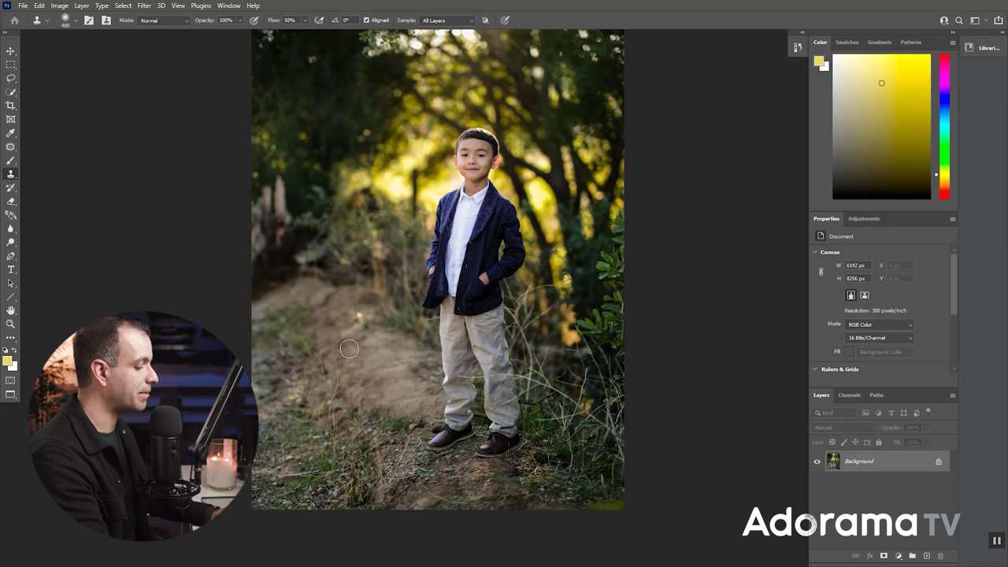
- Reduce the brush to 175 and clone neighbouring dirt over the bright spot on the path behind the boy
key(bracketleft)
key(bracketleft)
key(bracketleft)
key(bracketleft)
key(bracketleft)
key(bracketleft)
key(bracketleft)
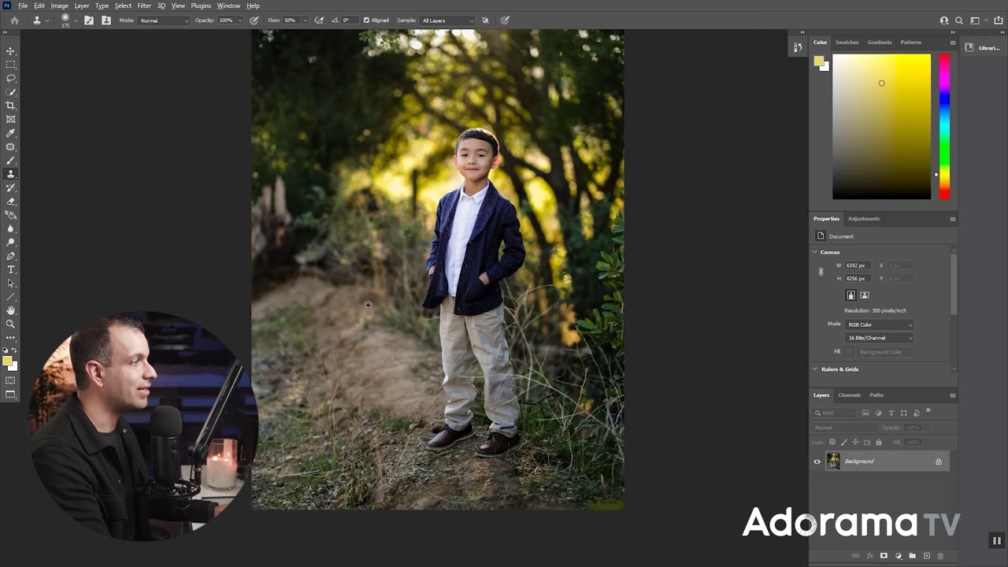
scroll(344, 262, down, 3)
drag(370, 194, 374, 239)
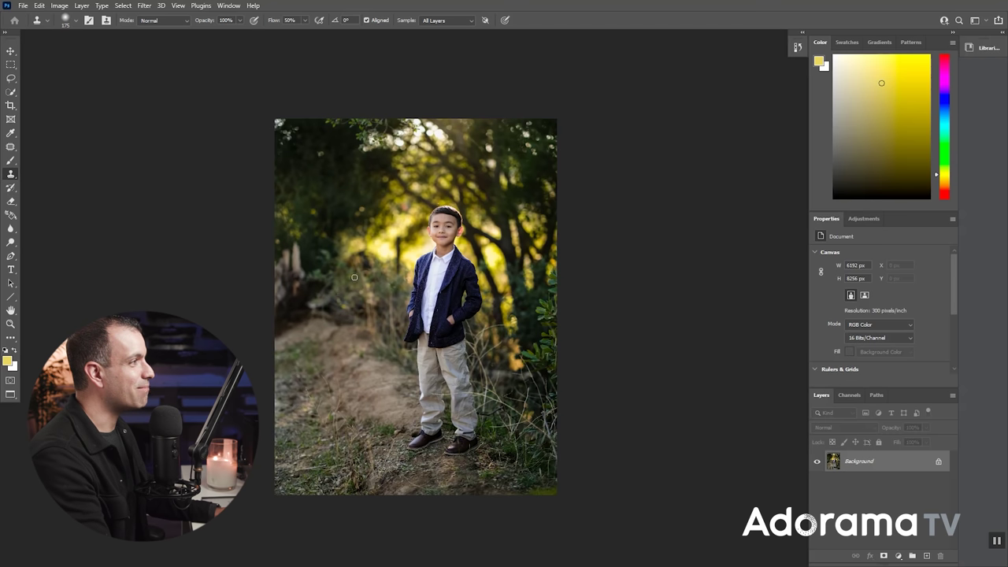
- Try to clone the dry scrub beside the boy over the tree stump with the Clone Stamp brush enlarged to 1800
key(bracketright)
key(bracketright)
key(bracketright)
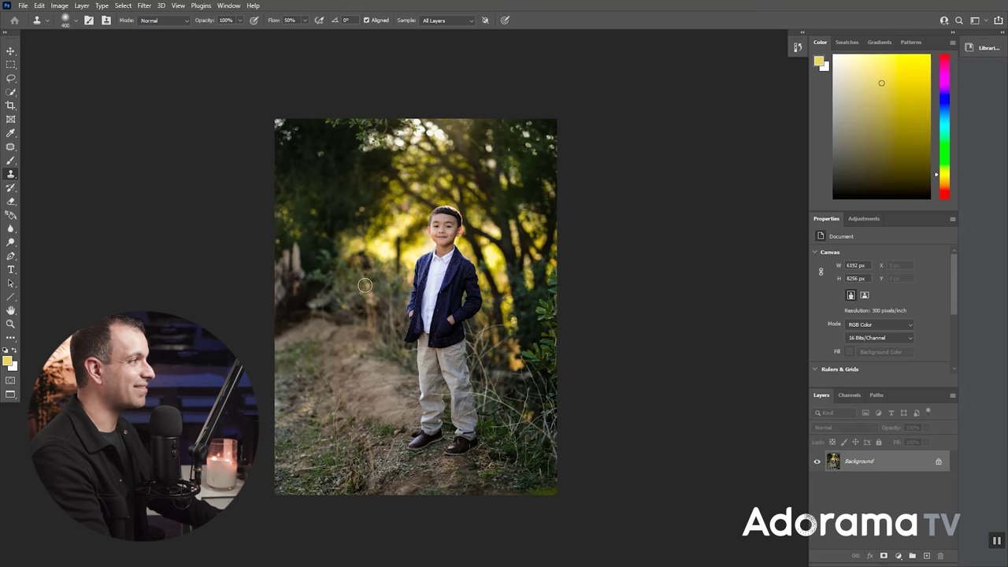
key(bracketright)
key(bracketright)
key(bracketright)
key(bracketright)
key(bracketright)
key(bracketright)
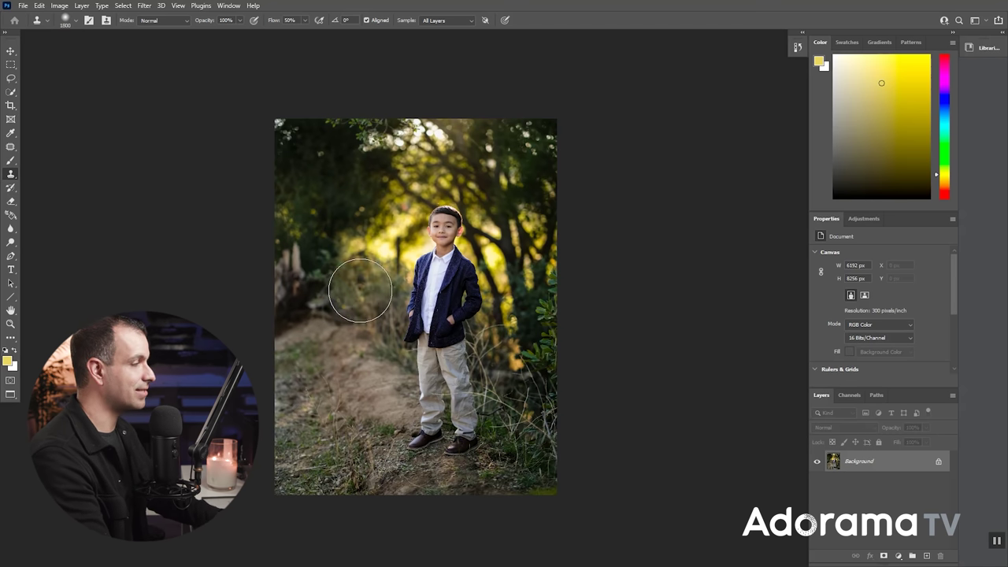
alt+click(369, 295)
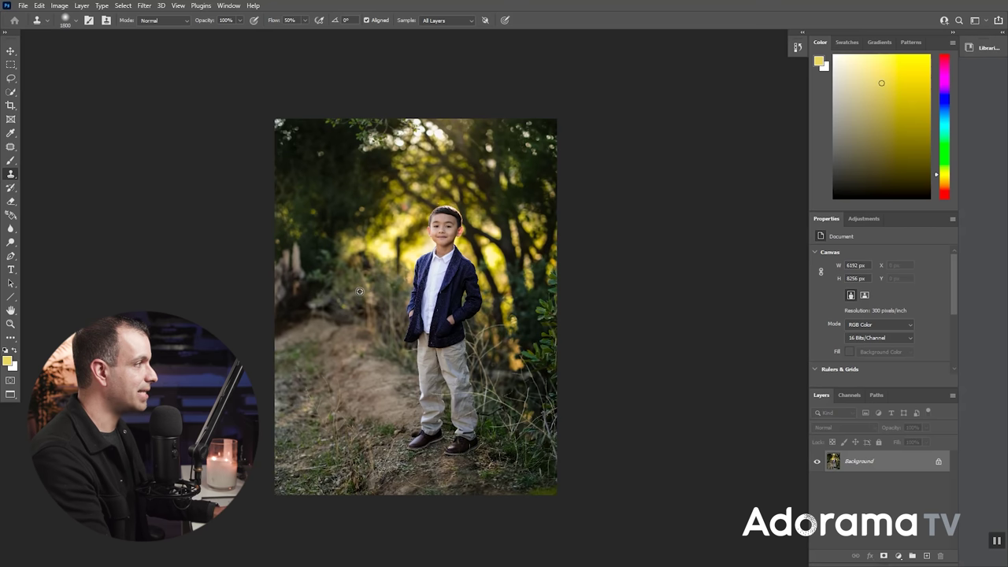
mouse_move(293, 278)
mouse_down()
mouse_move(317, 304)
mouse_move(291, 297)
mouse_up()
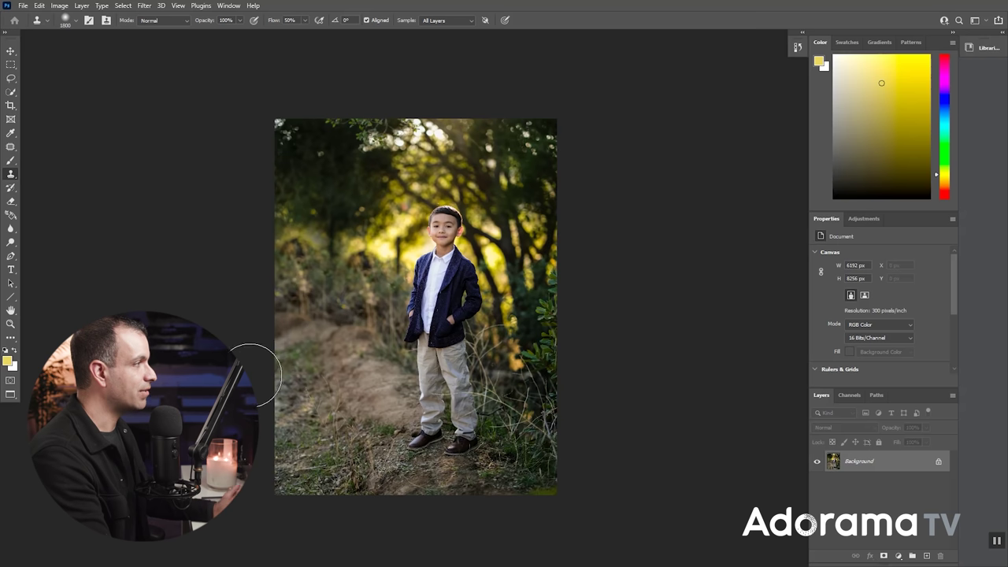
click(278, 360)
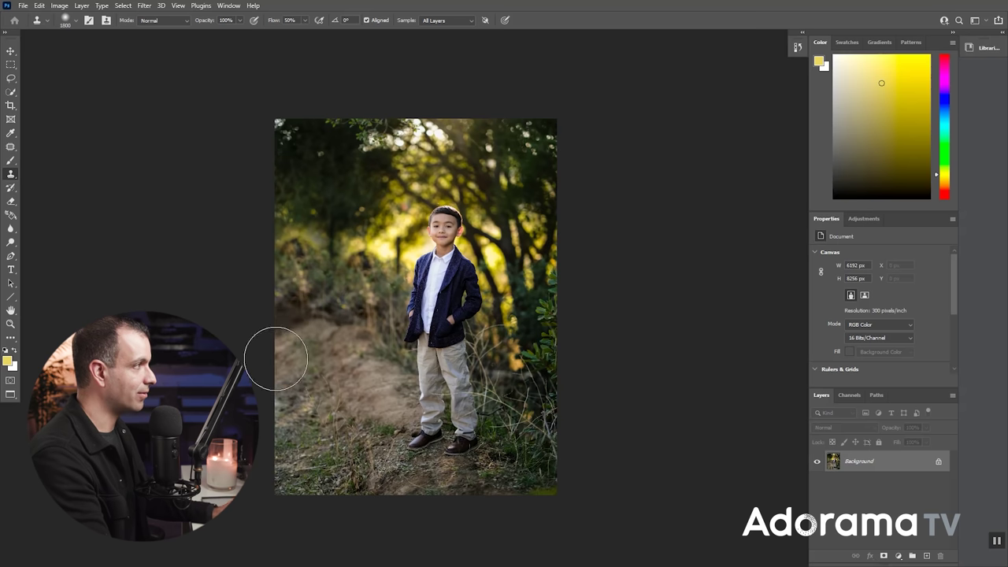
key(ctrl+z)
key(ctrl+z)
mouse_move(318, 251)
mouse_down()
mouse_move(319, 286)
mouse_move(347, 289)
mouse_up()
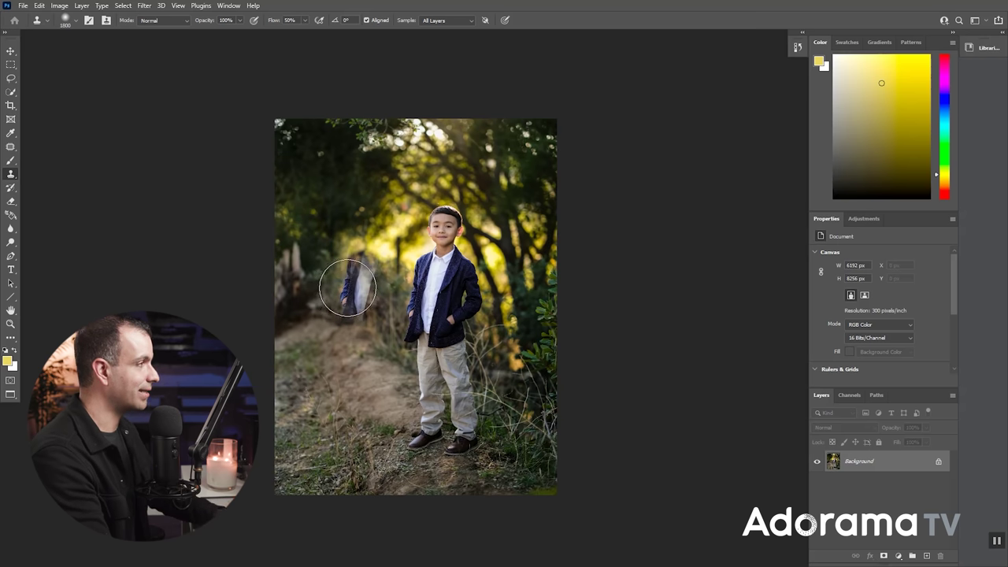
key(ctrl+z)
- Reduce the brush to 1200 and clone the scrub and path edge beside the boy over the tree stump and its surroundings
key(bracketleft)
key(bracketleft)
key(bracketleft)
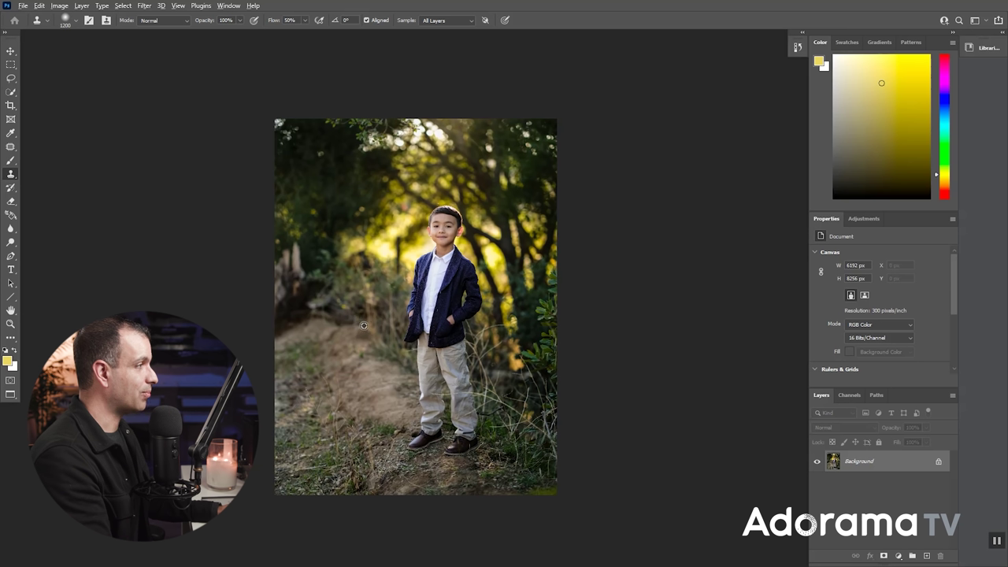
alt+click(363, 325)
mouse_move(314, 313)
mouse_down()
mouse_move(299, 295)
mouse_move(279, 310)
mouse_move(286, 251)
mouse_move(289, 271)
mouse_move(316, 261)
mouse_up()
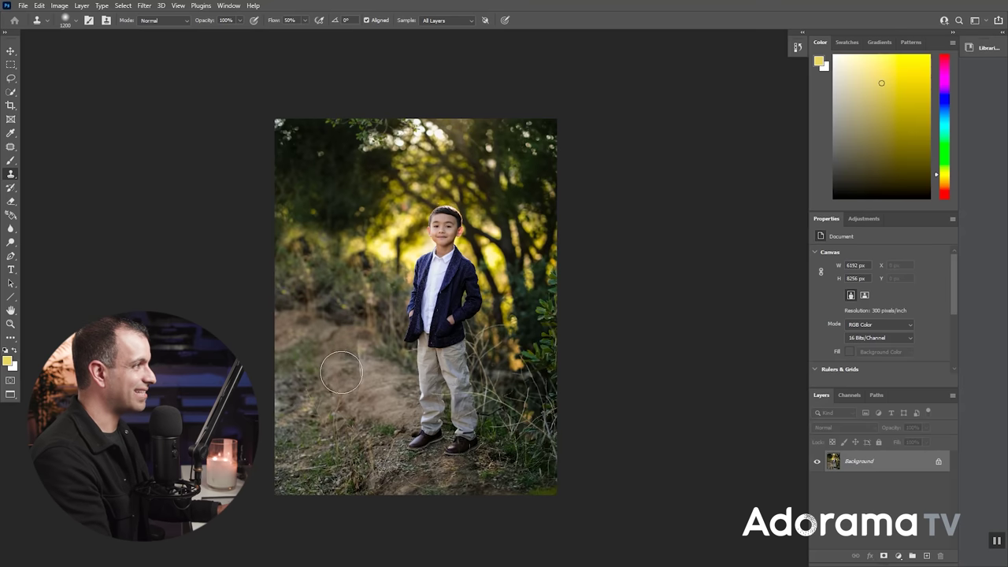
mouse_move(341, 372)
mouse_down()
mouse_move(369, 316)
mouse_move(384, 316)
mouse_move(390, 258)
mouse_move(365, 309)
mouse_up()
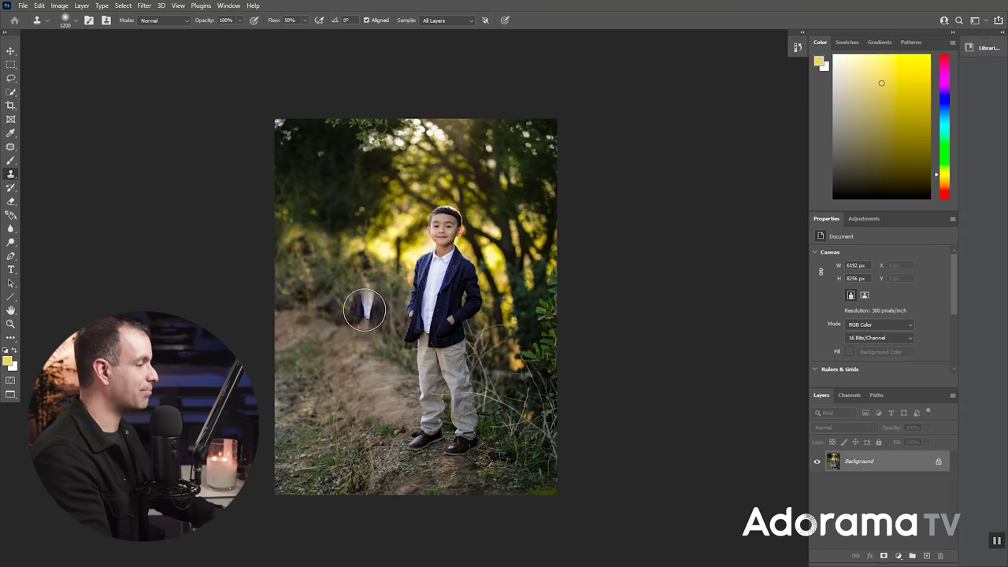
key(ctrl+z)
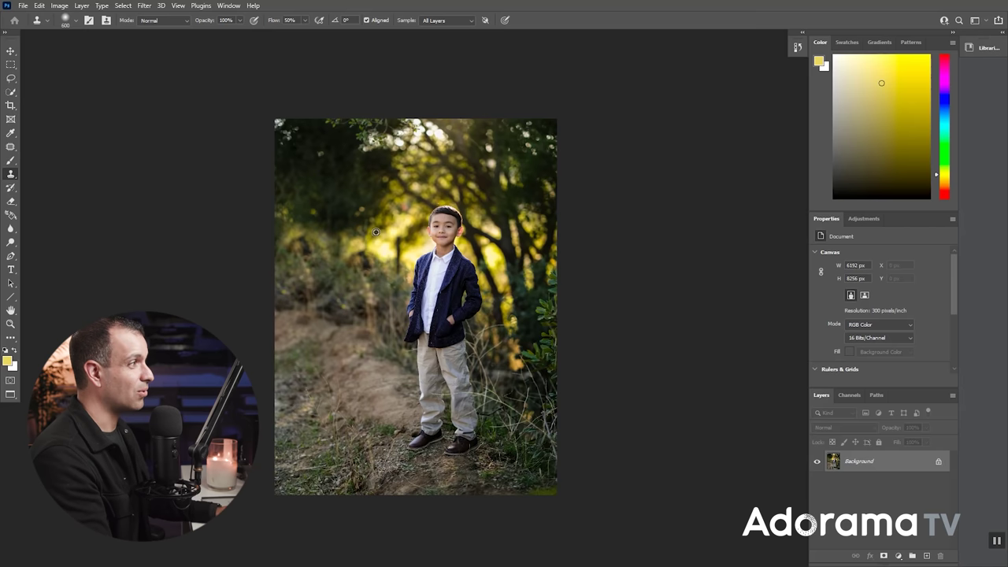
- With the brush at 600, clone yellow foliage over the dark post beside the boy and darker foliage over the bright patches above the scrub
alt+click(373, 232)
drag(397, 244, 397, 252)
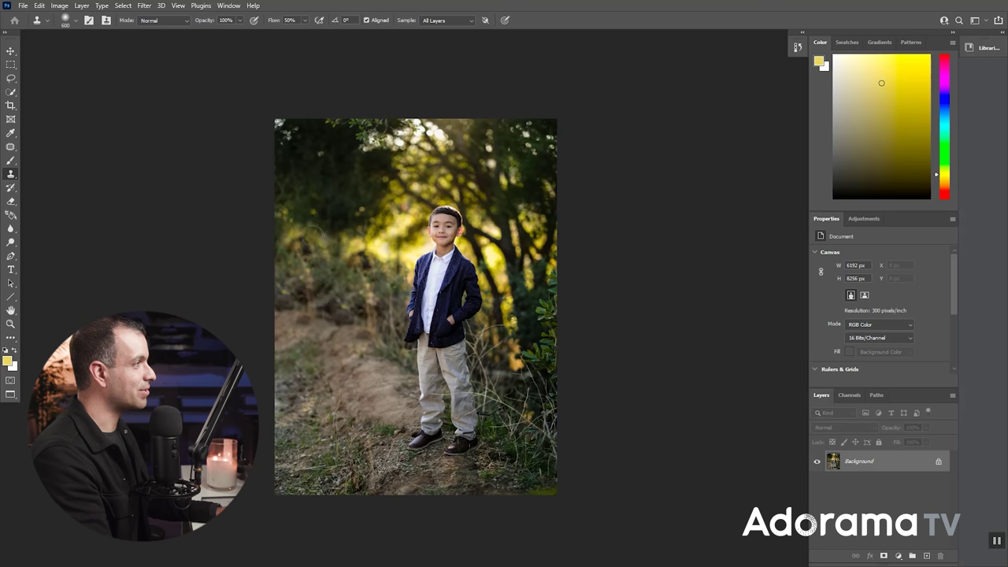
alt+click(361, 210)
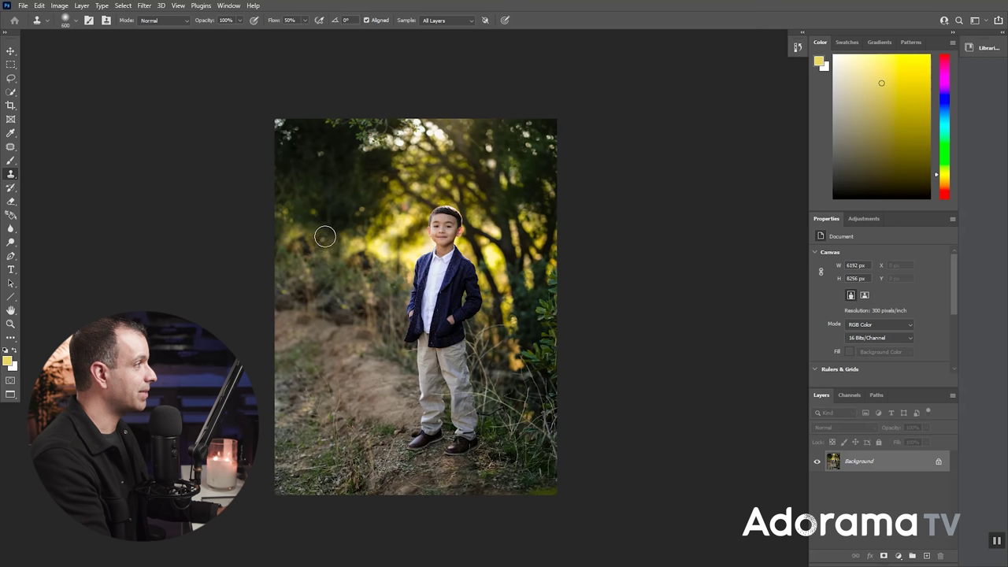
mouse_move(322, 241)
mouse_down()
mouse_move(296, 237)
mouse_move(275, 209)
mouse_move(289, 244)
mouse_move(306, 252)
mouse_up()
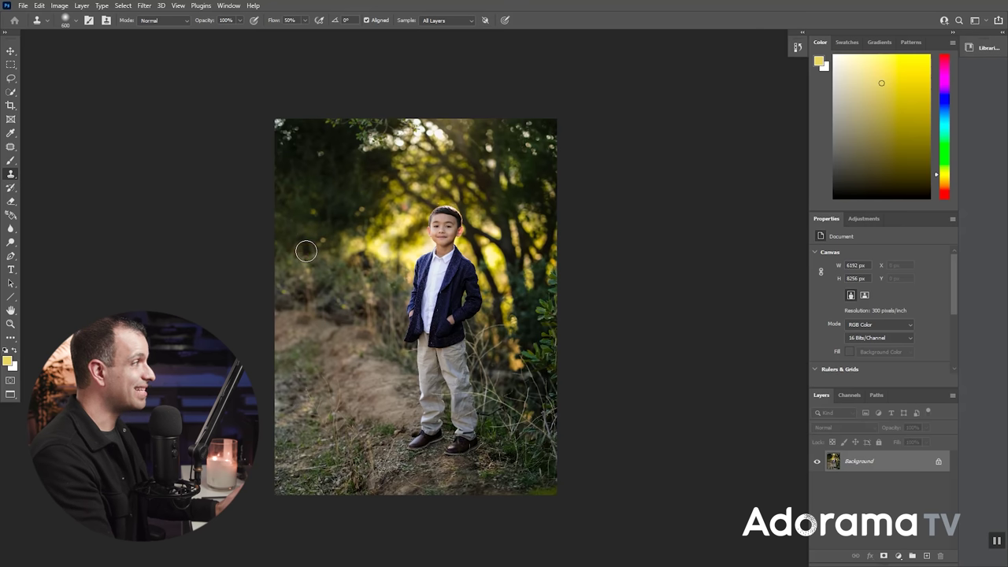